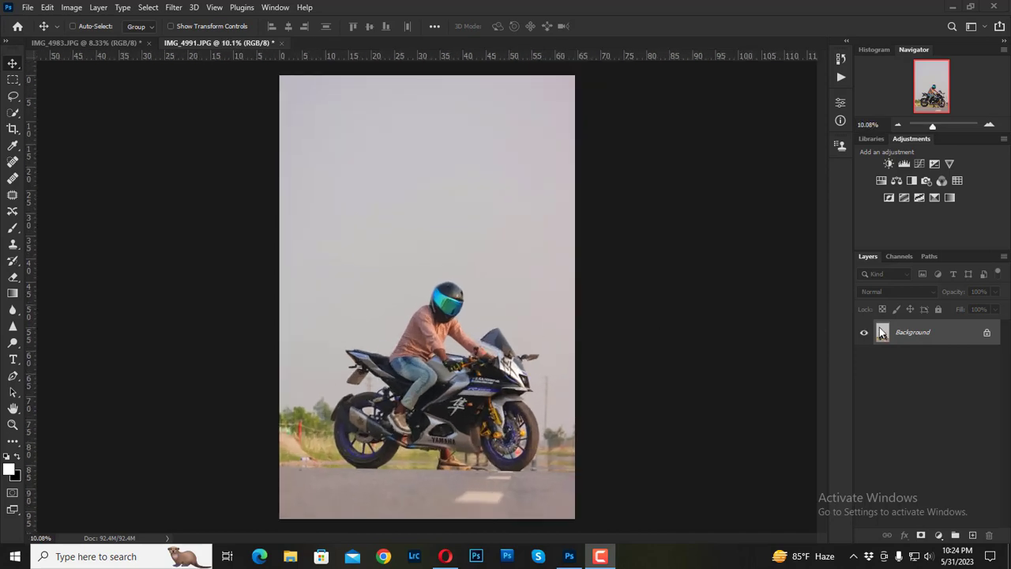
Step: Duplicate the Background layer and start Sky Replacement on the copy
left_click(913, 332)
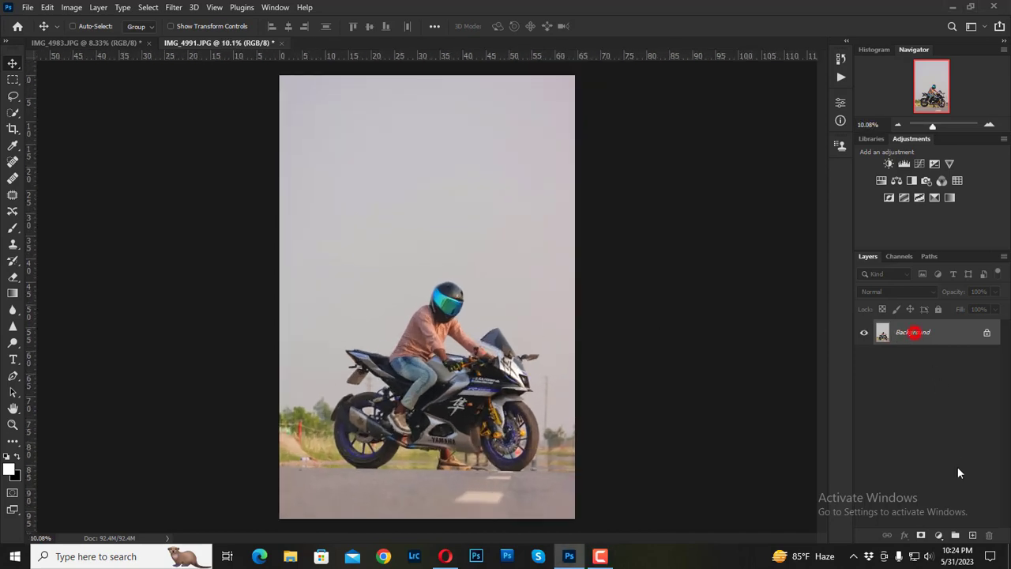
left_click_drag(932, 338, 973, 535)
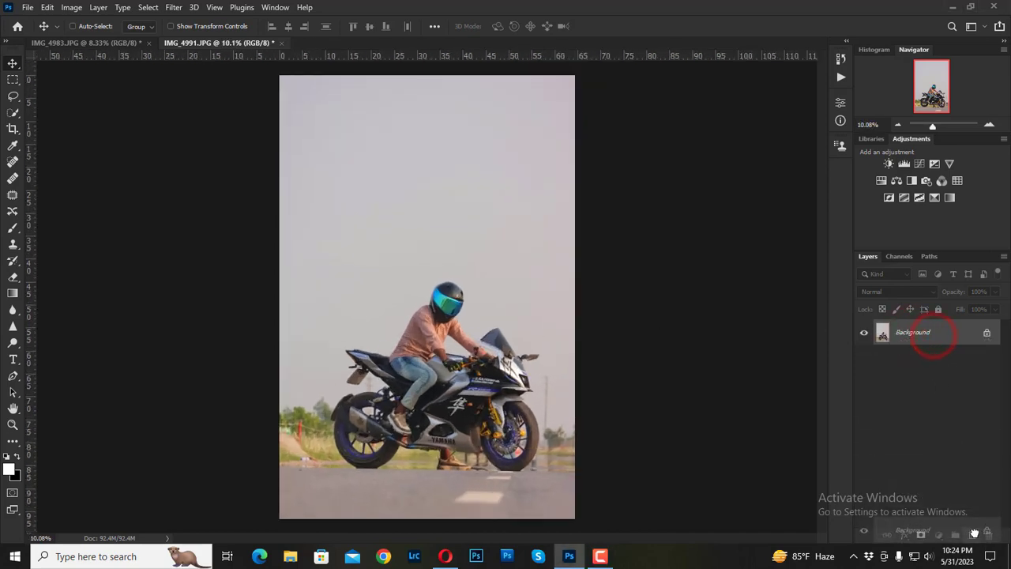
left_click(48, 8)
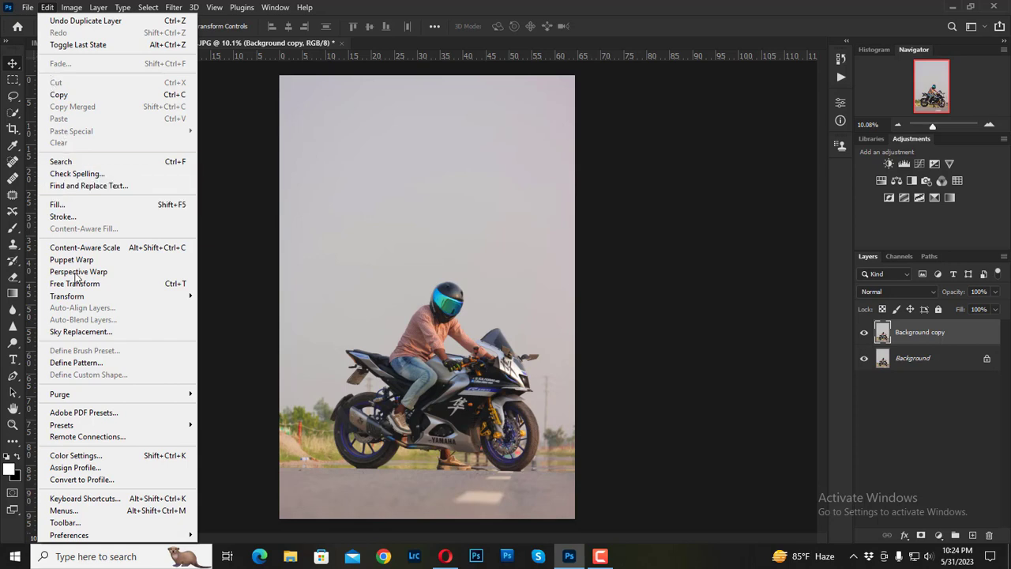
left_click(69, 332)
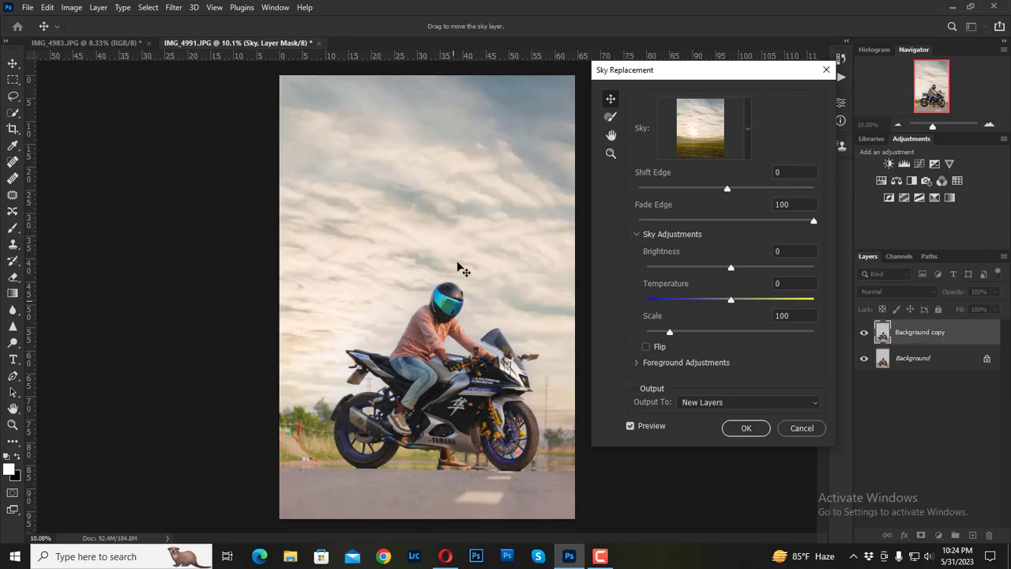
Step: Preview the blue-cloud and cloudy sunset presets, then choose the hazy cloud sky preset
left_click(746, 132)
scroll(735, 288, "down", 5)
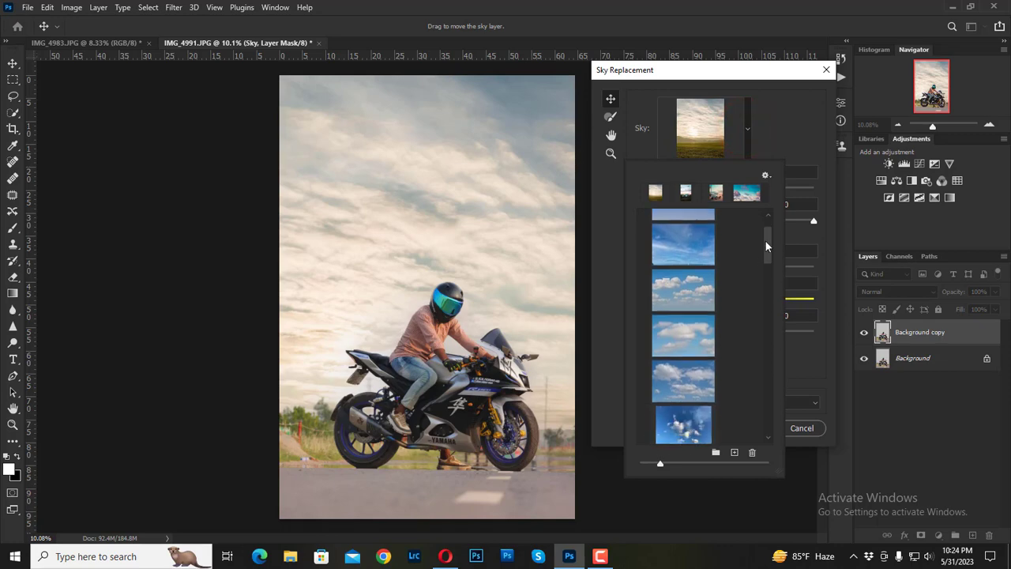
left_click_drag(766, 241, 779, 379)
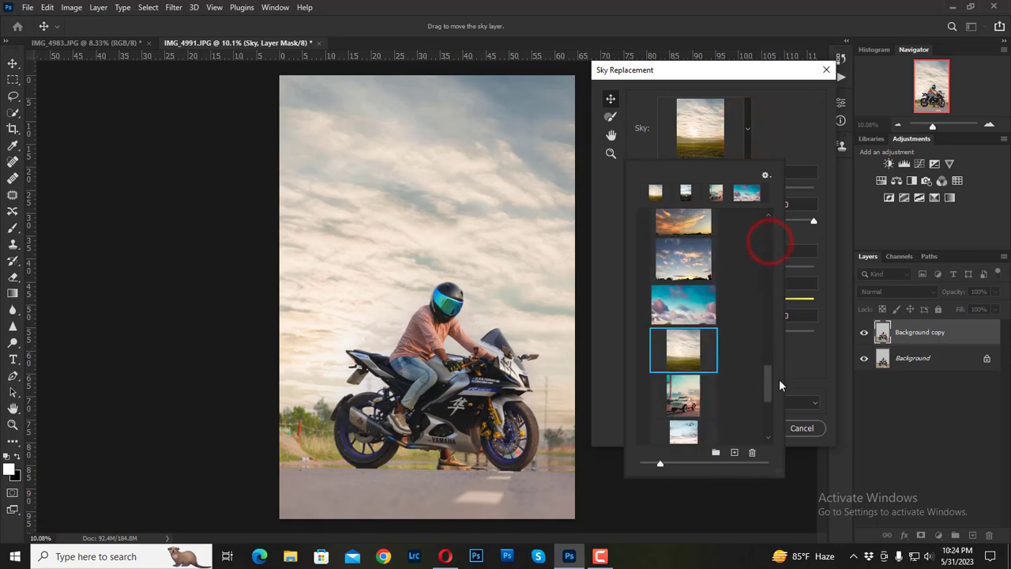
left_click(687, 300)
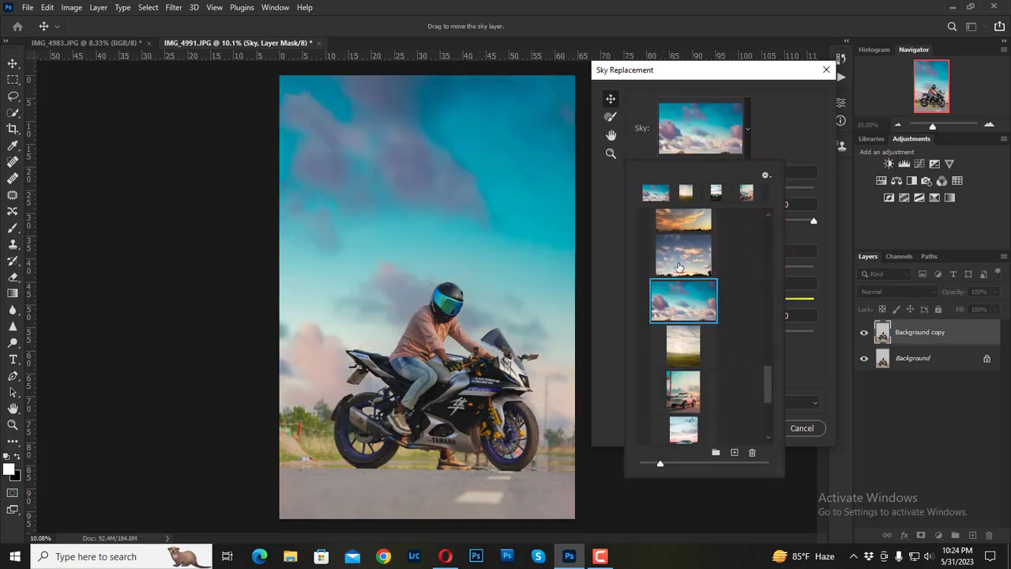
left_click(679, 267)
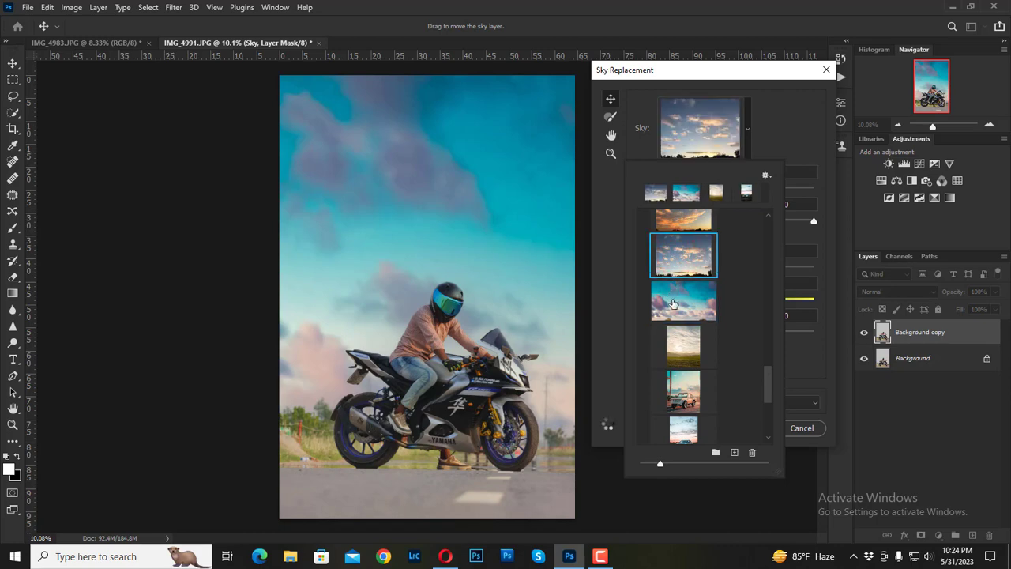
left_click(690, 345)
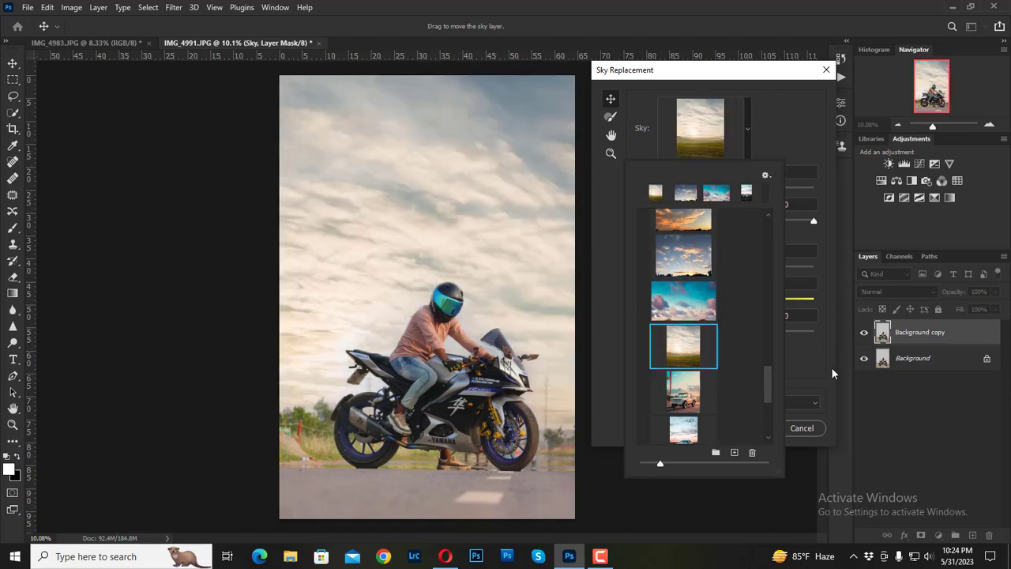
left_click(831, 367)
Step: Set the replacement sky's Shift Edge to 32 and Brightness to -74, then apply it
left_click_drag(730, 268, 693, 270)
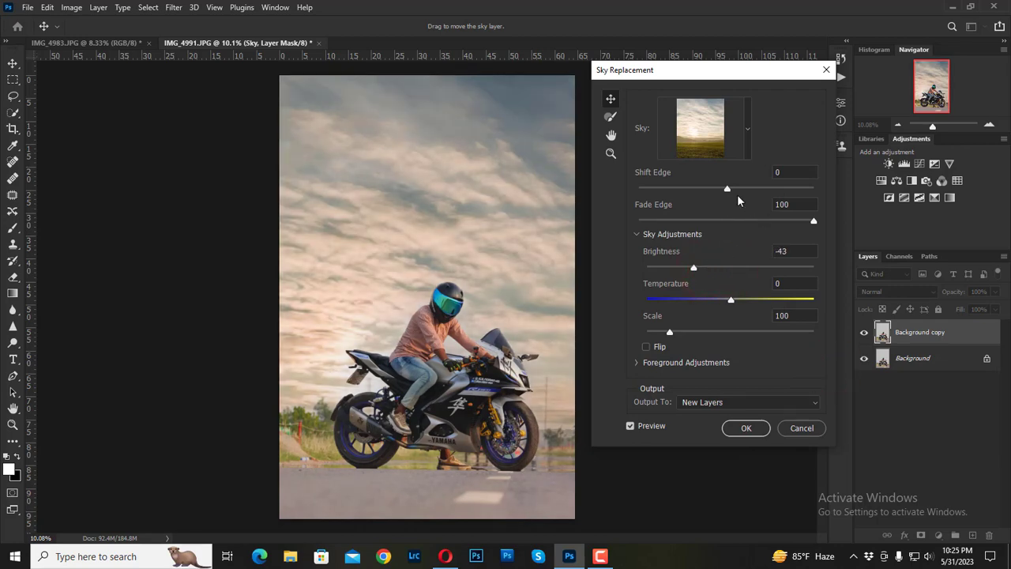
mouse_move(727, 188)
left_mouse_down()
mouse_move(705, 190)
mouse_move(749, 196)
left_mouse_up()
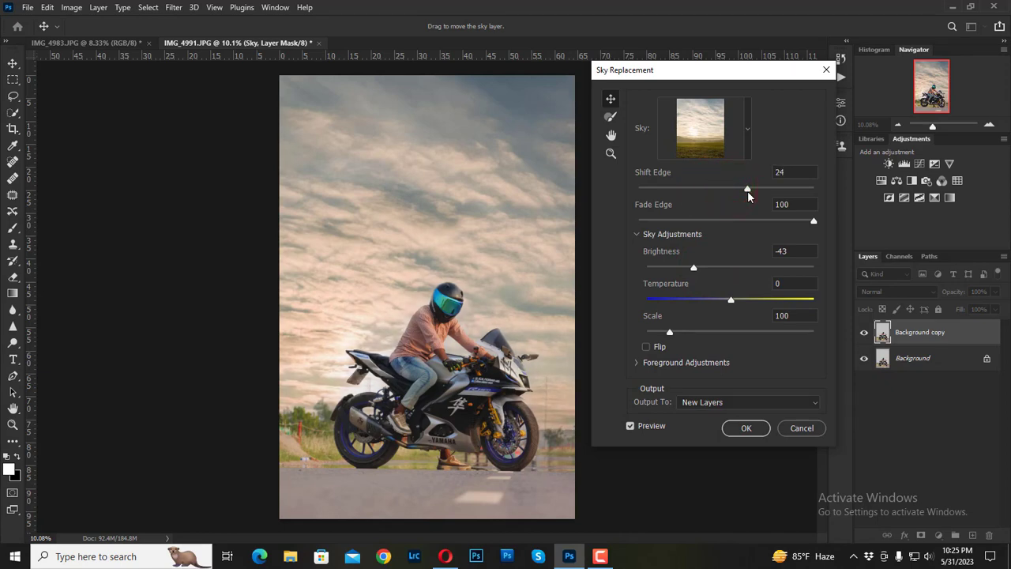
left_click_drag(747, 191, 782, 191)
left_click(782, 192)
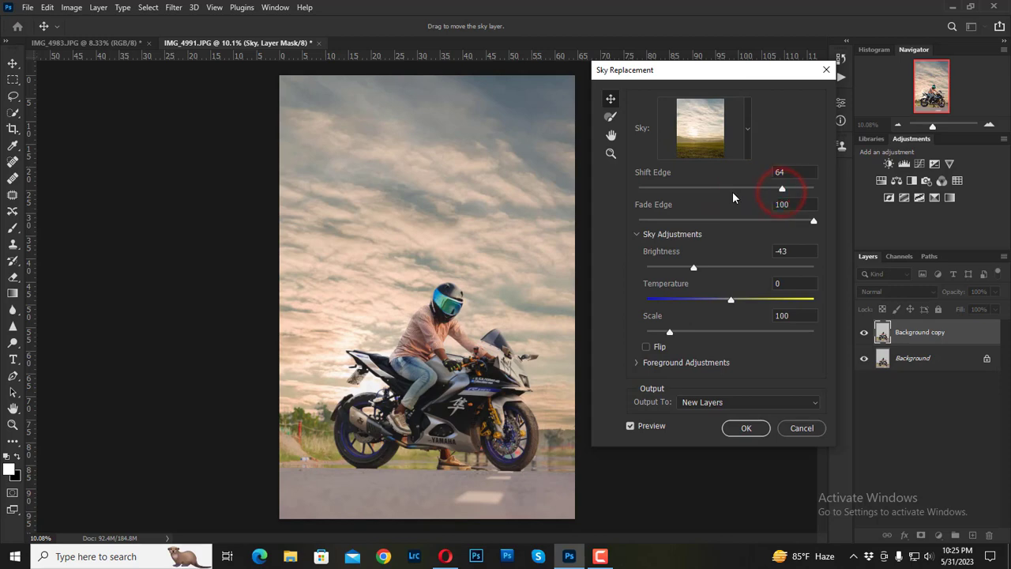
left_click(753, 189)
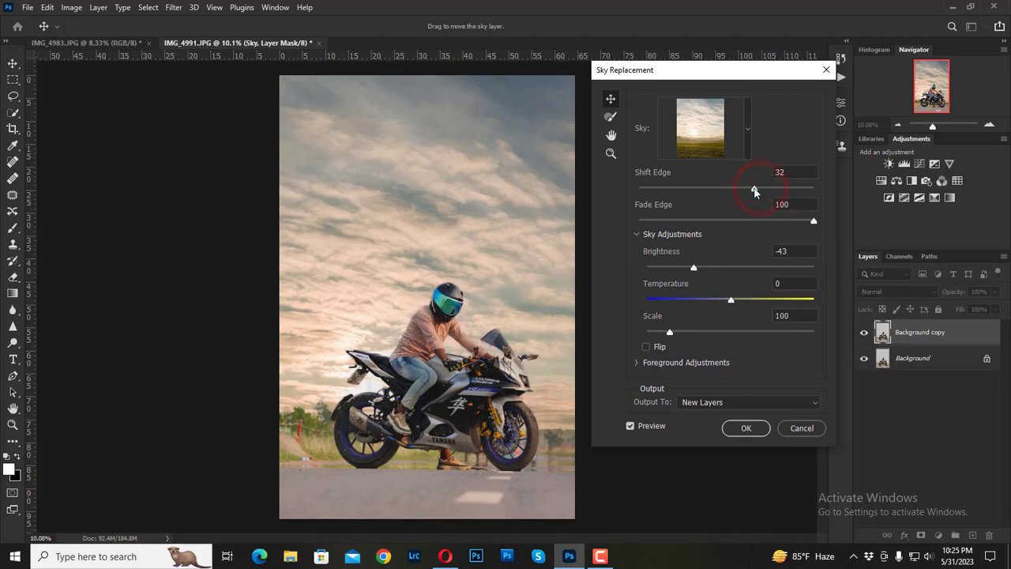
left_click(681, 266)
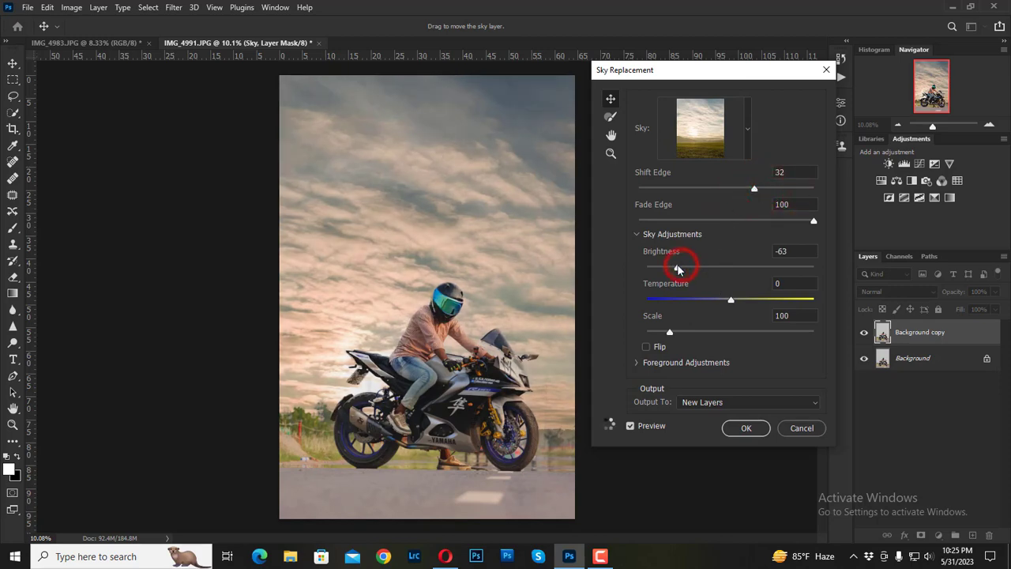
left_click_drag(677, 266, 668, 269)
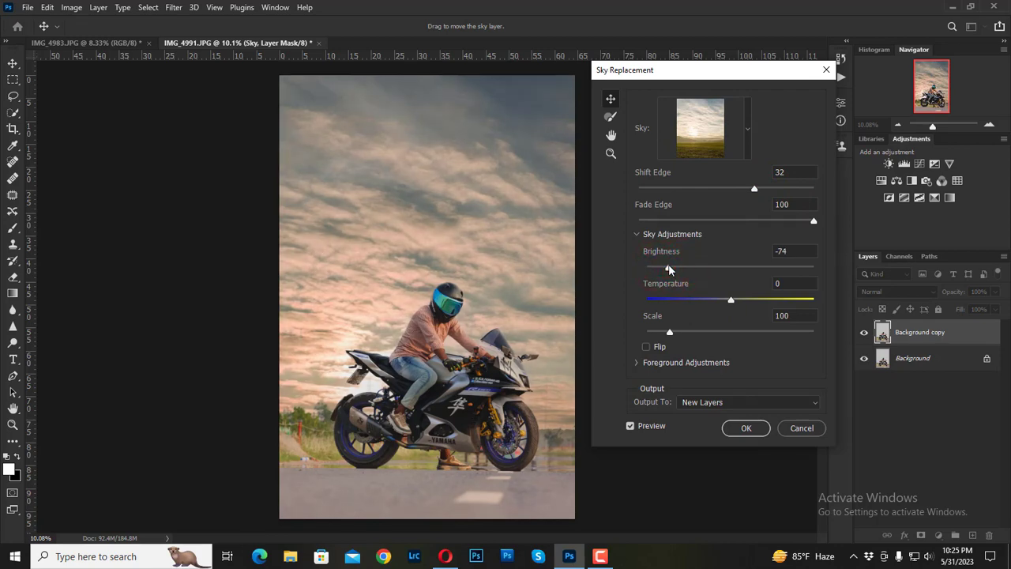
left_click(739, 429)
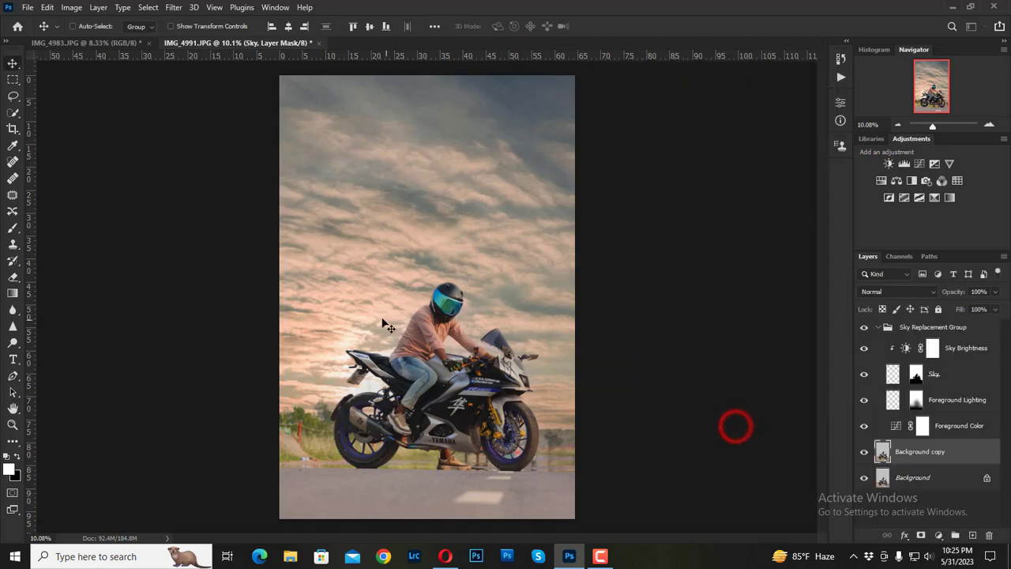
Step: Stamp all visible layers into Layer 1 and duplicate it as Layer 1 copy
left_click(941, 328)
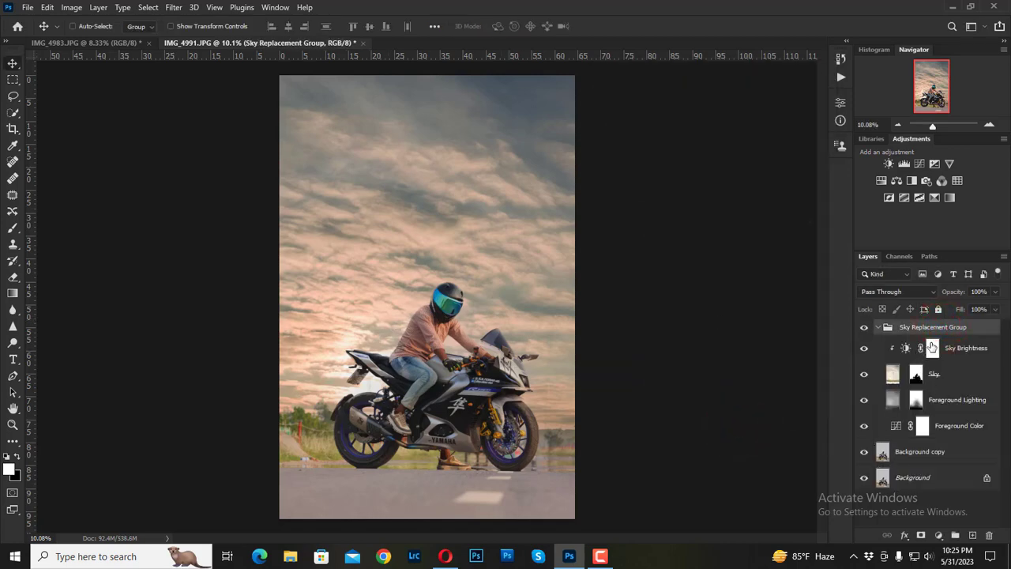
key("ctrl+shift+alt+e")
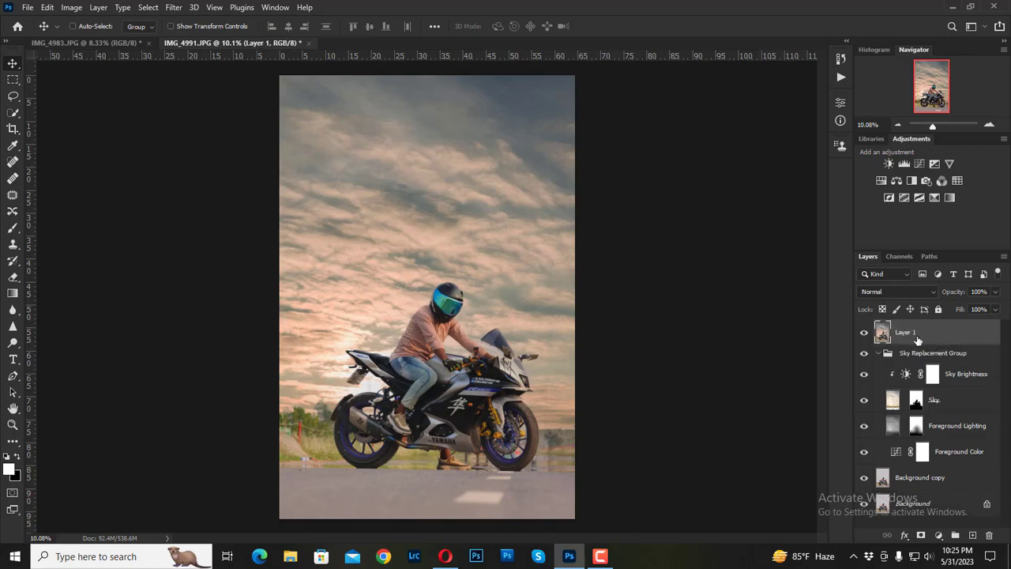
left_click(600, 556)
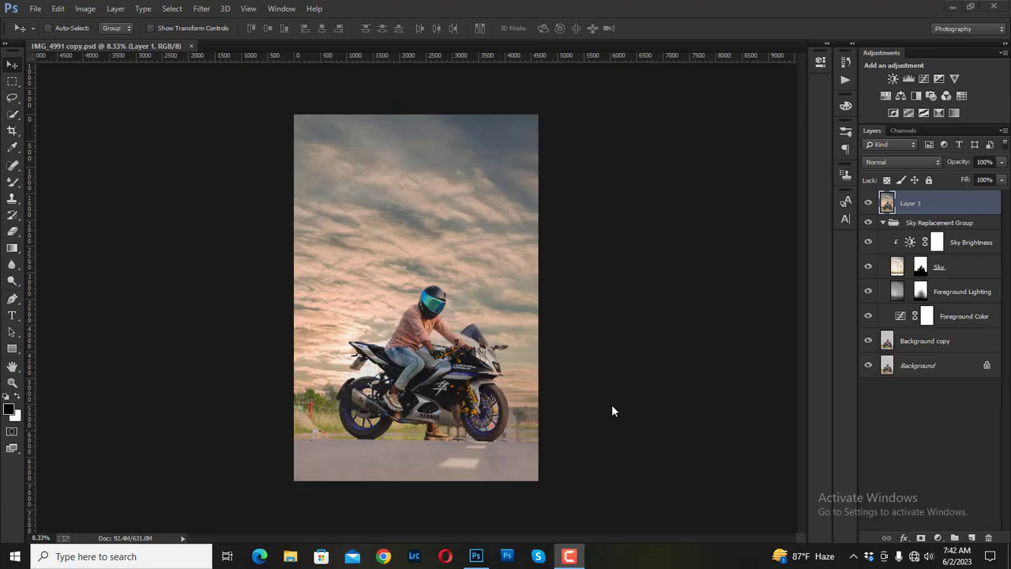
left_click(934, 203)
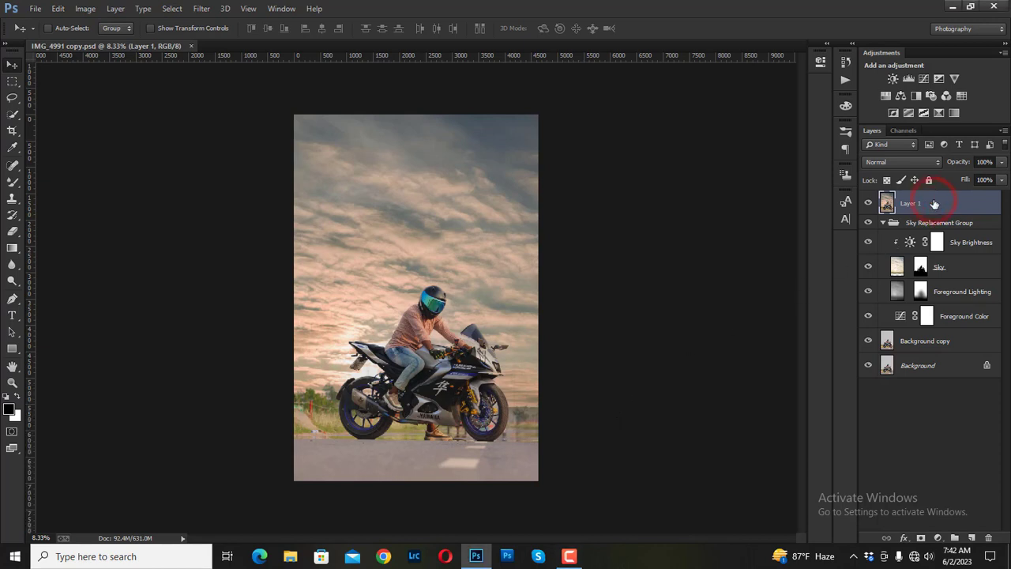
key("ctrl+j")
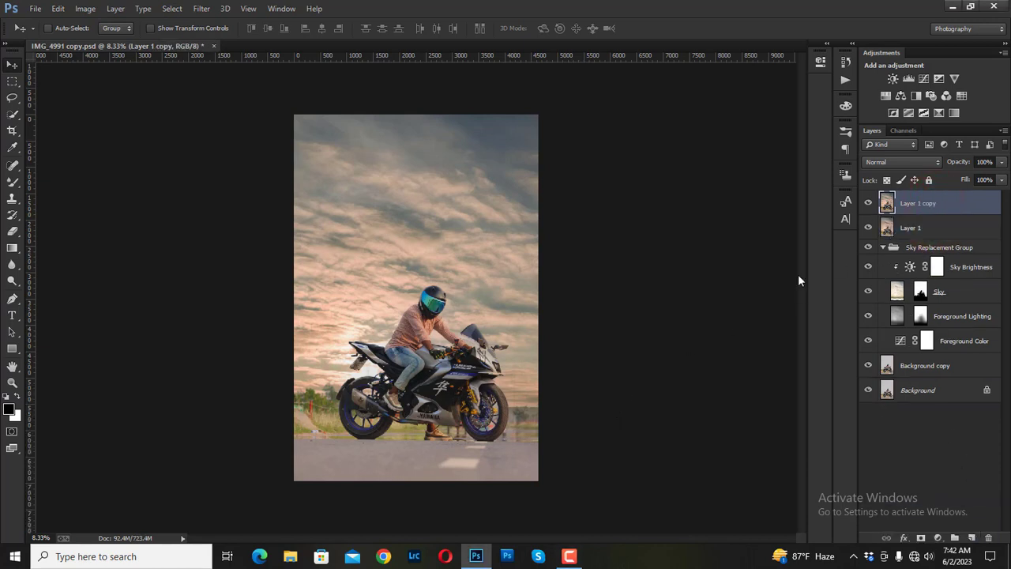
left_click(201, 8)
Step: In Camera Raw set Contrast +18, Shadows +33, Whites +3, Blacks -13, Clarity +3, Vibrance +4
left_click(215, 77)
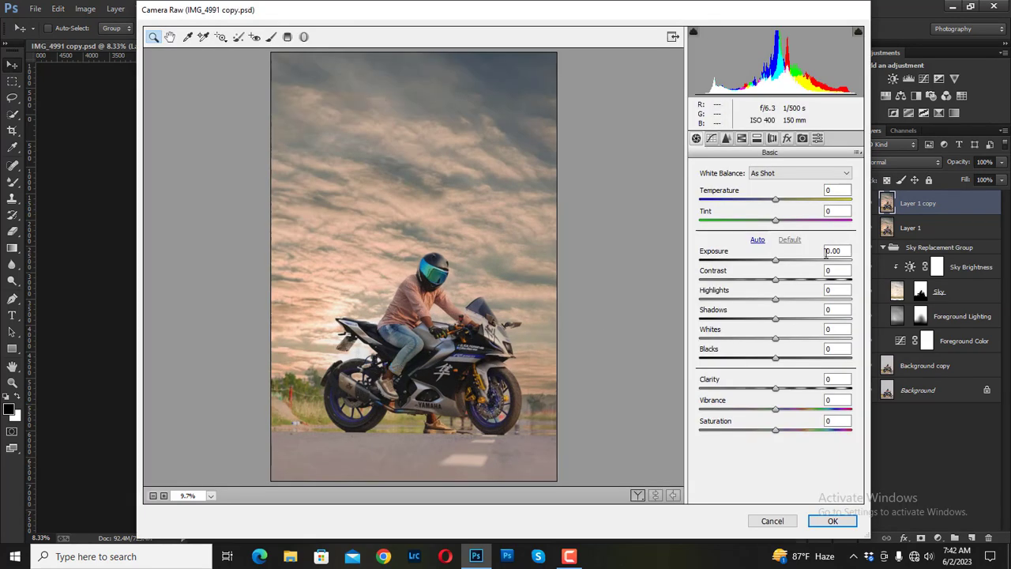
left_click_drag(777, 279, 790, 280)
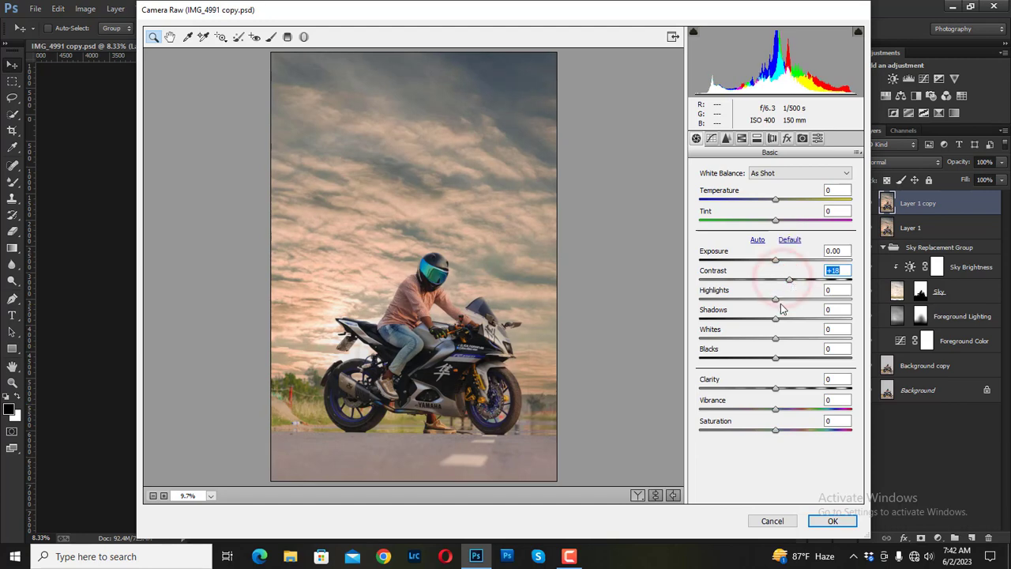
mouse_move(777, 318)
left_mouse_down()
mouse_move(793, 320)
mouse_move(717, 317)
mouse_move(800, 319)
left_mouse_up()
mouse_move(775, 358)
left_mouse_down()
mouse_move(754, 365)
mouse_move(784, 338)
mouse_move(760, 345)
mouse_move(777, 352)
left_mouse_up()
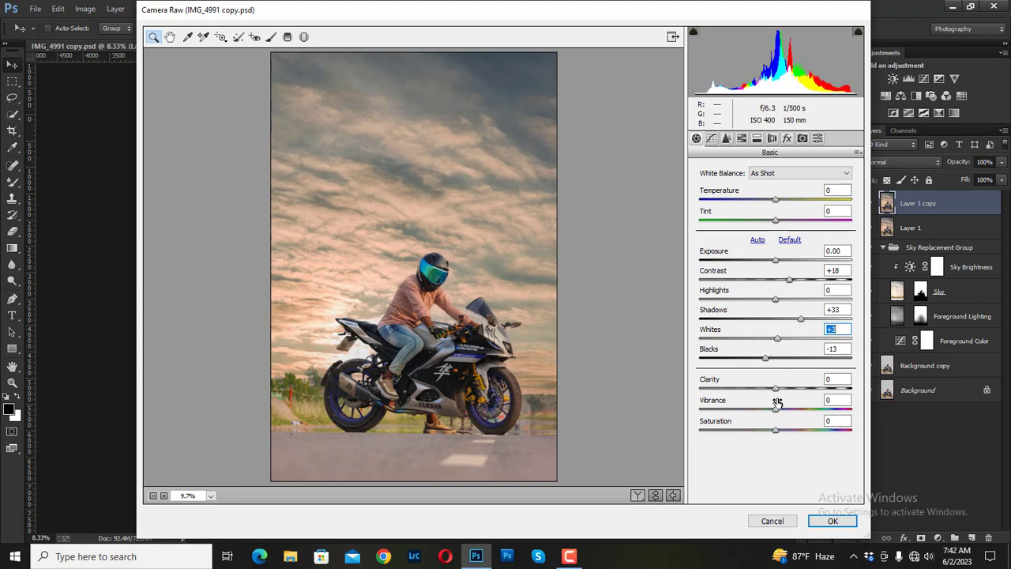
left_click_drag(775, 388, 778, 407)
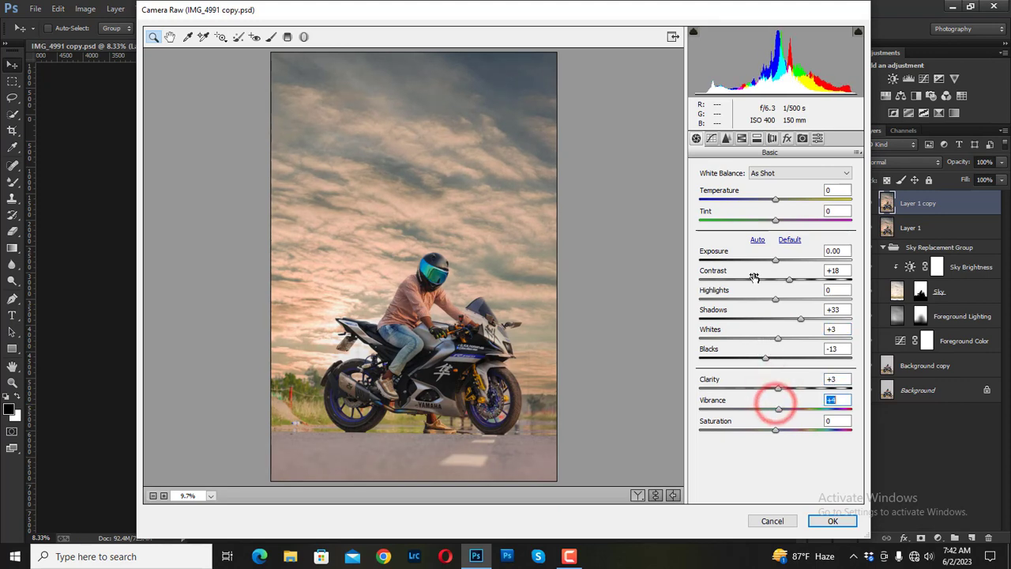
Step: Shift the Greens hue to -100, push Yellows hue toward orange, and desaturate Yellows to -41
left_click(741, 138)
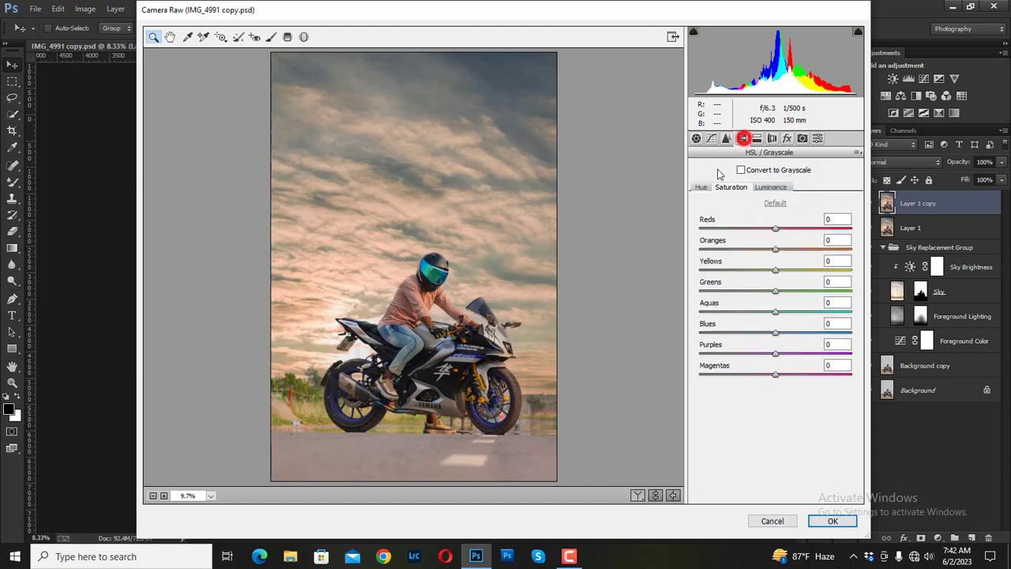
left_click(702, 187)
left_click_drag(775, 291, 699, 291)
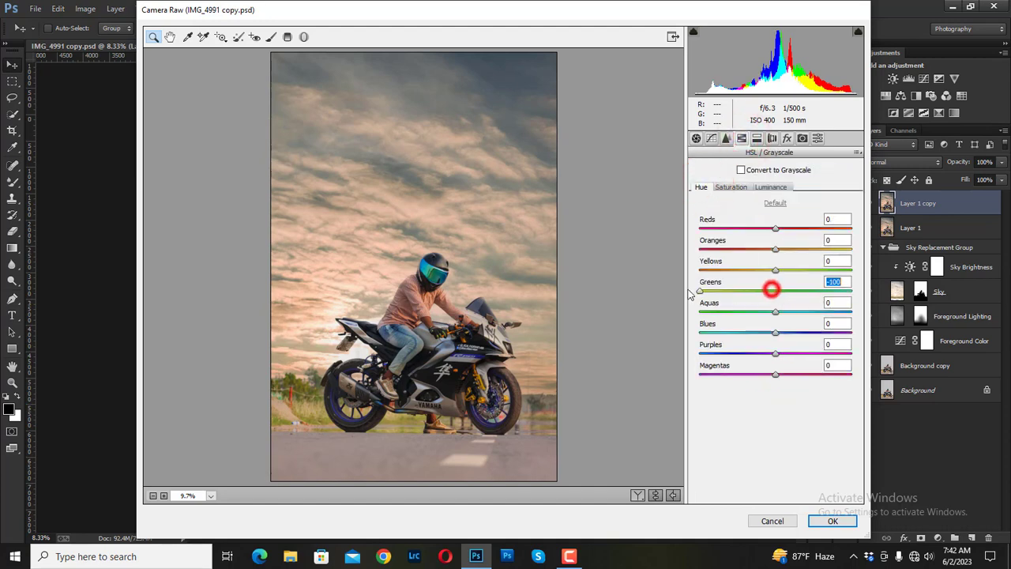
left_click_drag(774, 270, 727, 271)
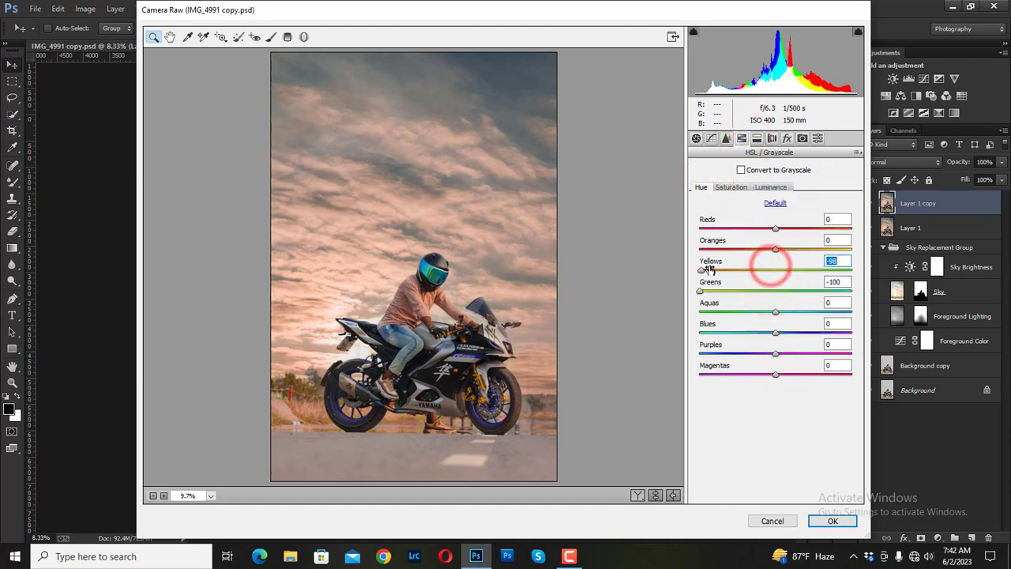
left_click(731, 187)
left_click_drag(775, 270, 745, 270)
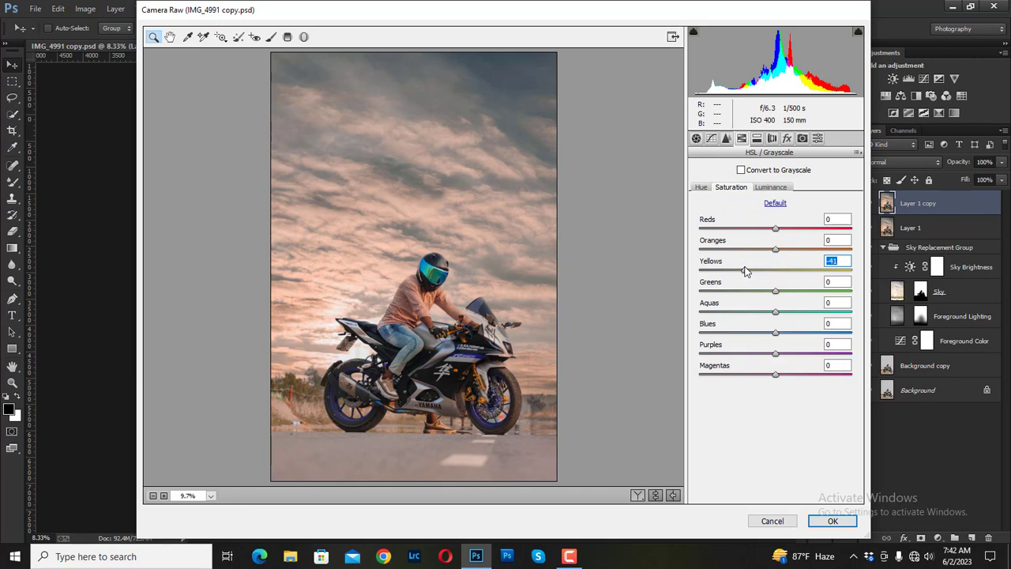
Step: Tint the highlights with split toning at hue 140 and saturation 7
left_click(757, 139)
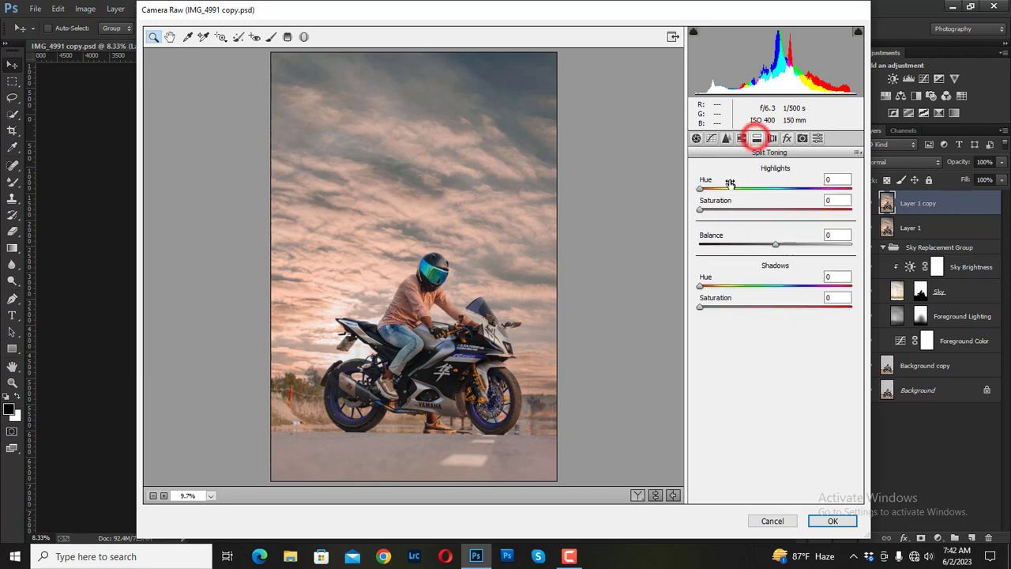
left_click(723, 188)
left_click_drag(700, 209, 759, 190)
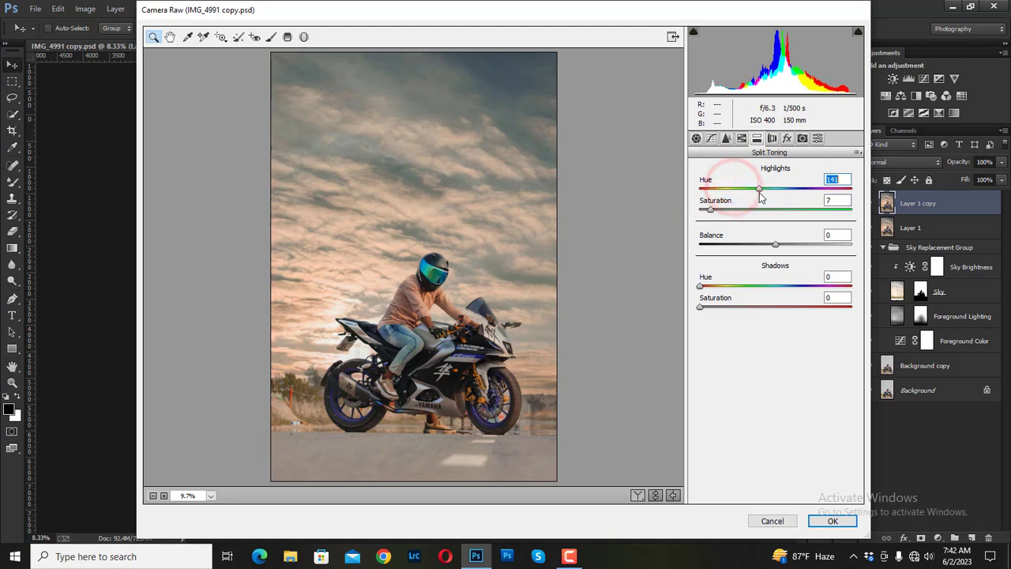
key("Down")
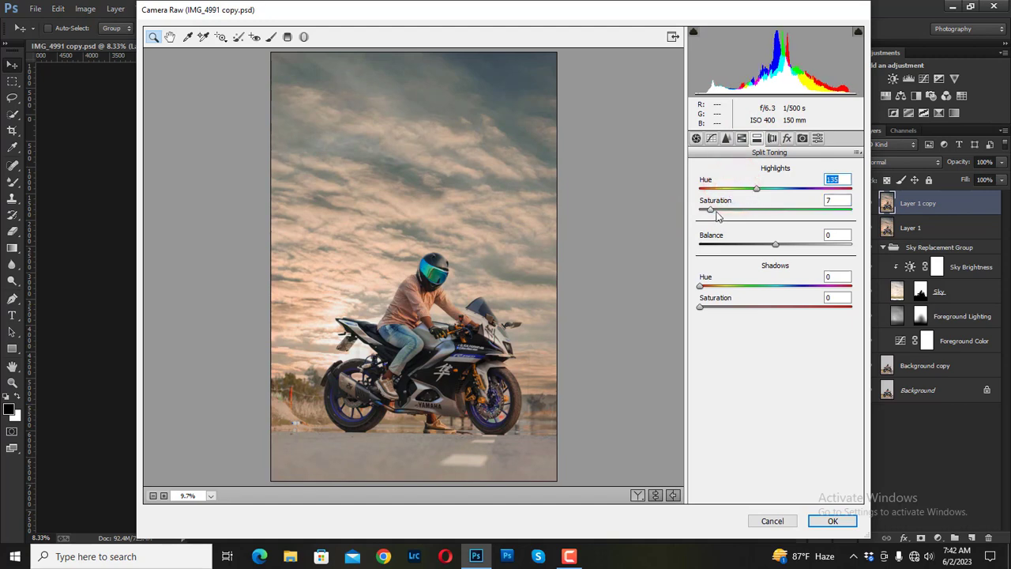
Step: Raise the Oranges luminance to +20
left_click(741, 138)
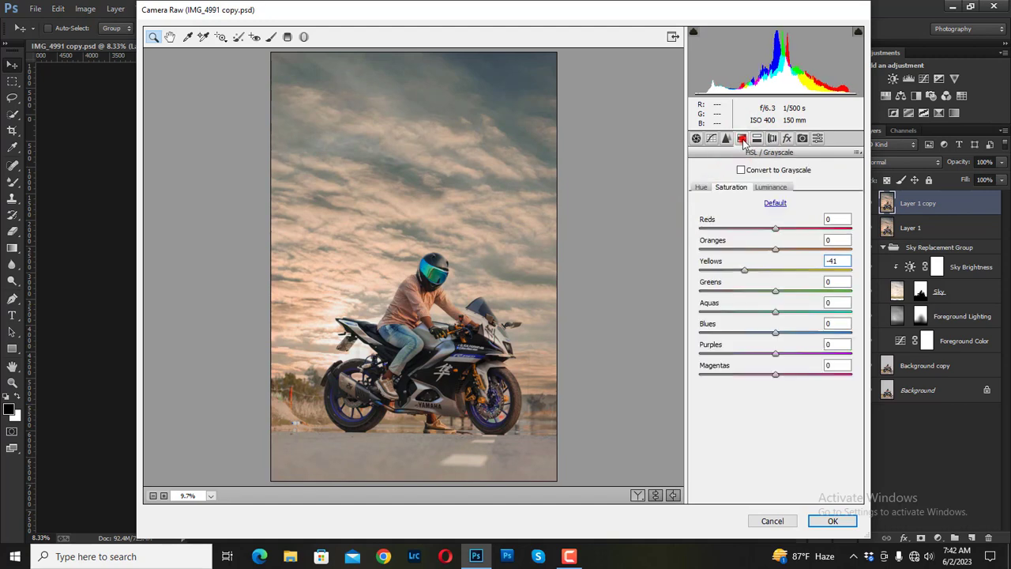
left_click(770, 187)
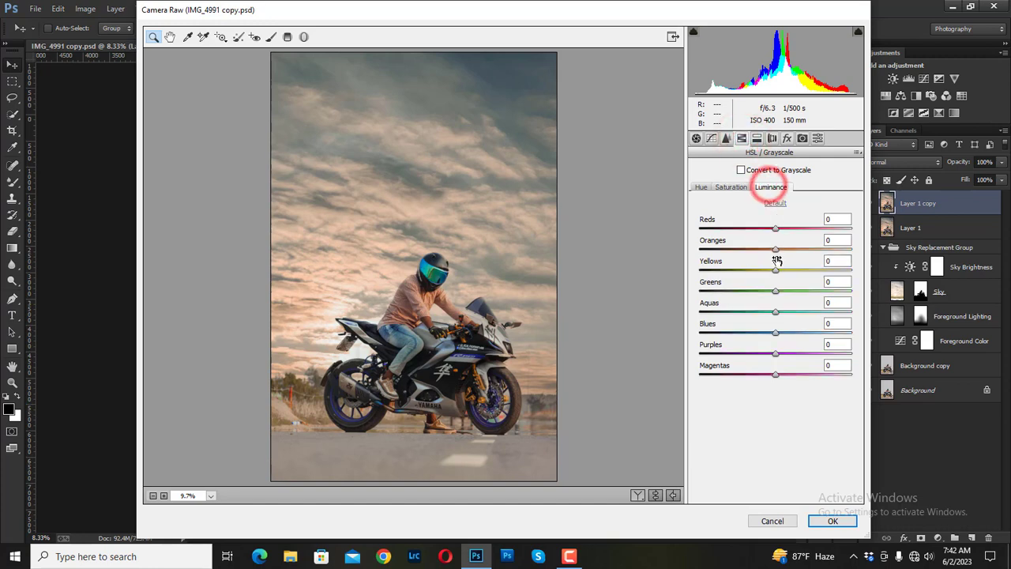
mouse_move(775, 249)
left_mouse_down()
mouse_move(810, 249)
mouse_move(790, 255)
left_mouse_up()
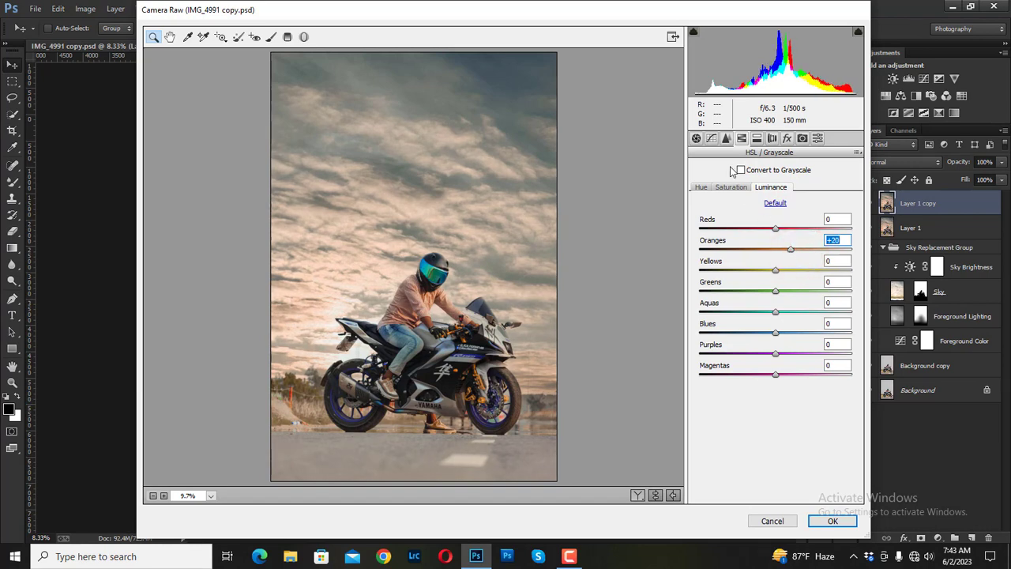
left_click(726, 140)
Step: On the Blue point curve, boost blue highlights and shift the shadow endpoint
left_click(711, 139)
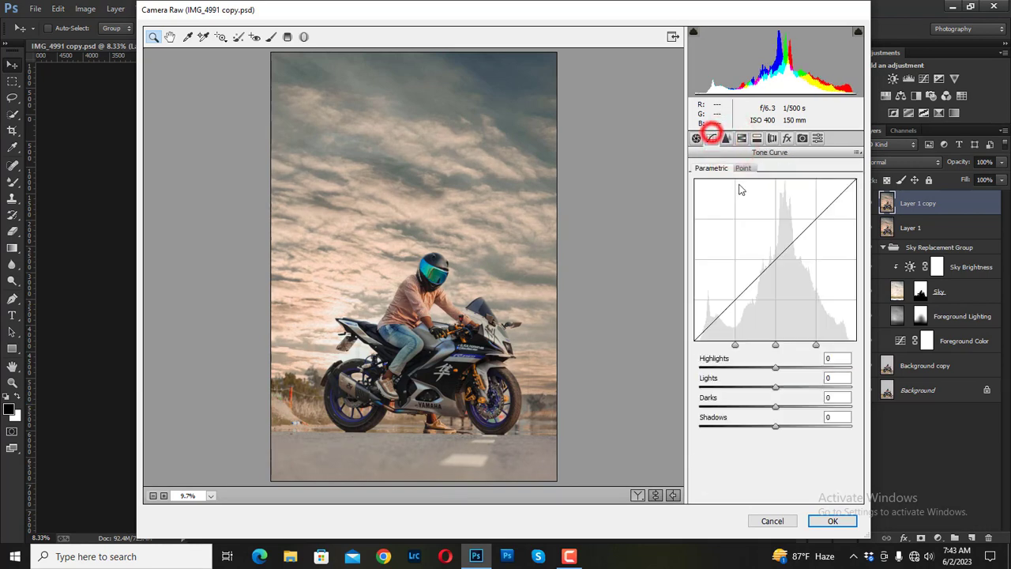
left_click(740, 169)
left_click(750, 208)
left_click(745, 250)
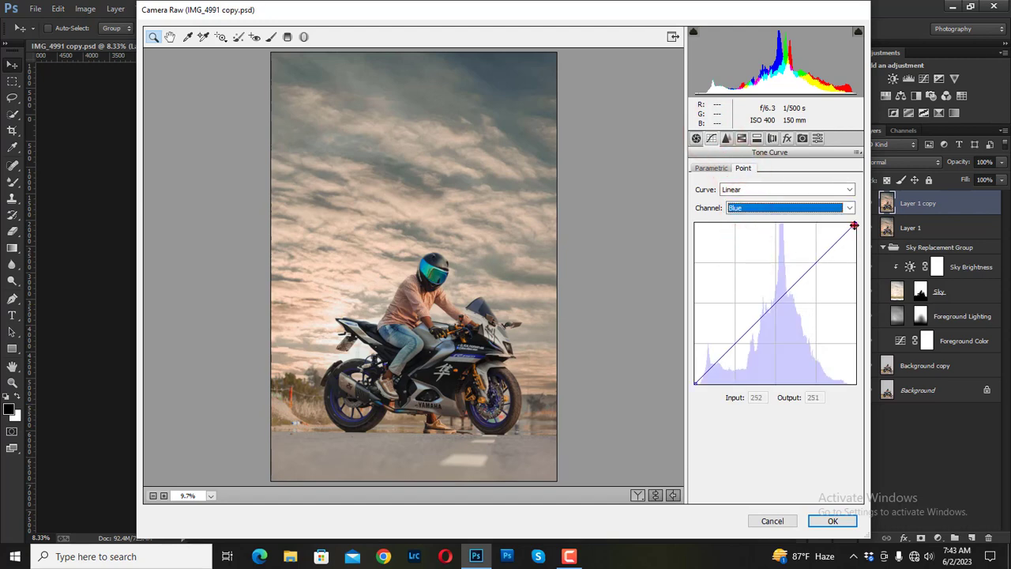
mouse_move(853, 226)
left_mouse_down()
mouse_move(839, 211)
mouse_move(859, 208)
left_mouse_up()
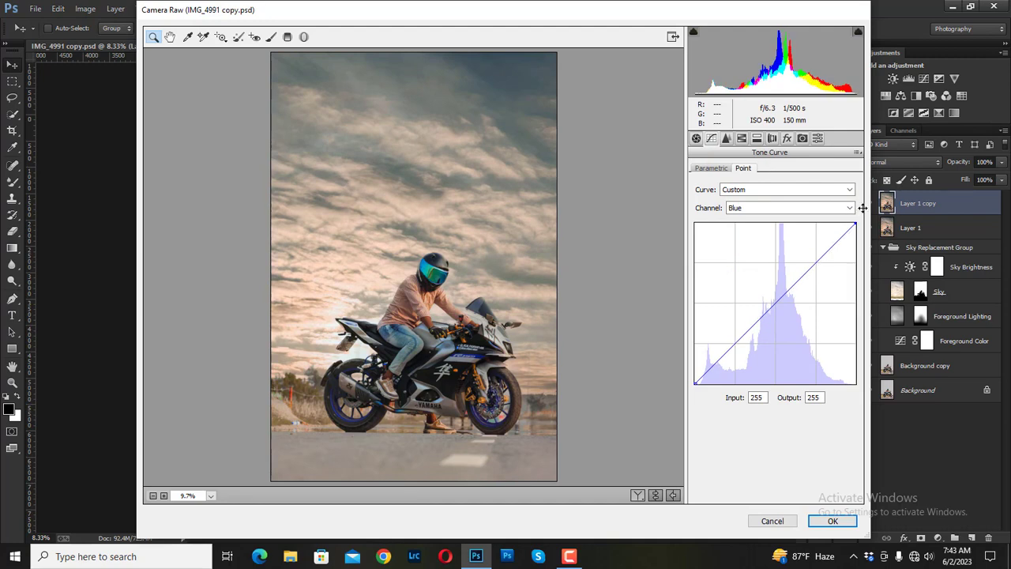
left_click(695, 384)
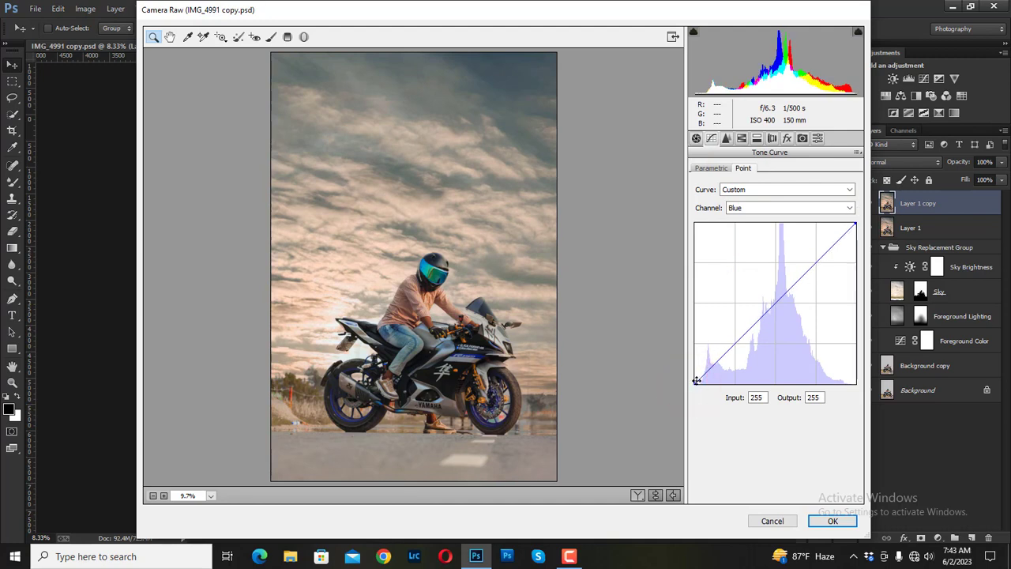
left_click_drag(695, 383, 665, 382)
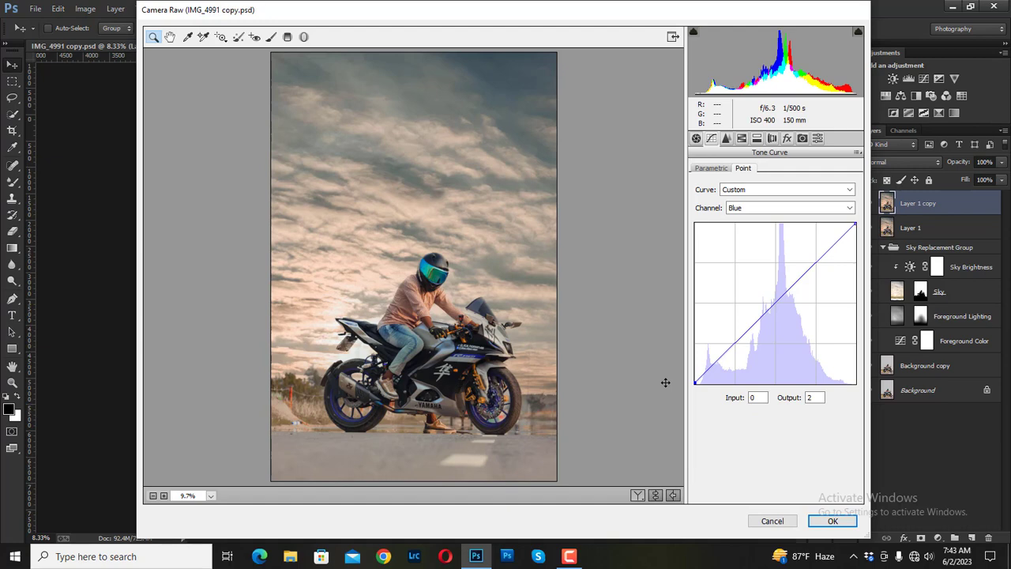
Step: Add an anchor to the Green point curve and shift its shadow end
left_click(756, 208)
left_click(750, 241)
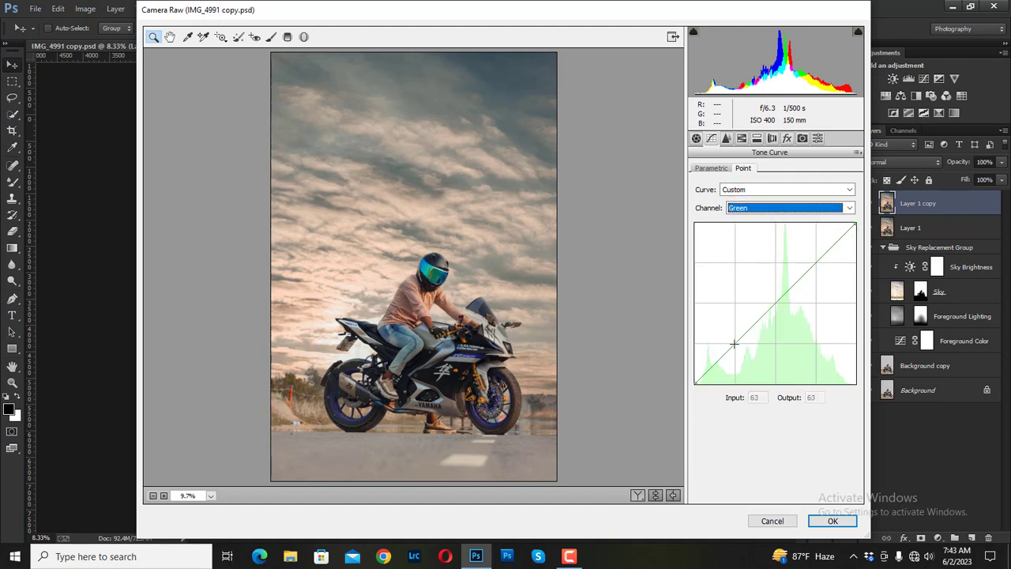
left_click(734, 345)
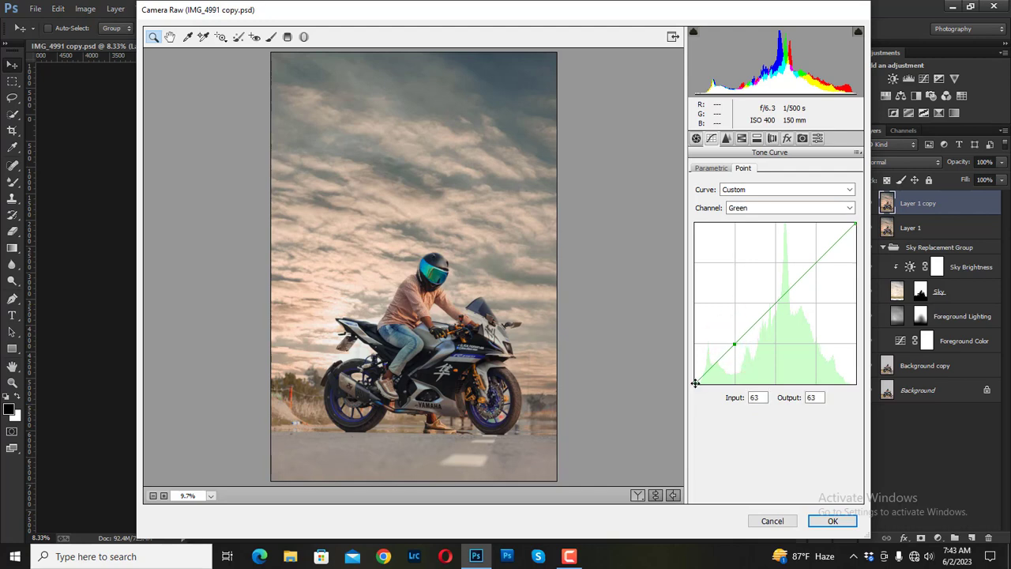
mouse_move(695, 383)
left_mouse_down()
mouse_move(692, 366)
mouse_move(700, 405)
mouse_move(681, 408)
left_mouse_up()
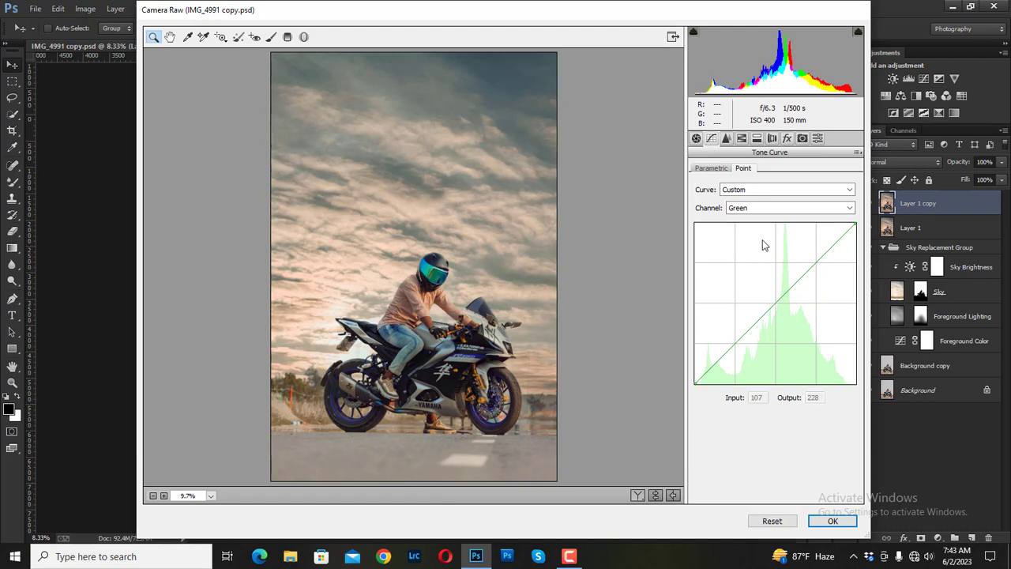
Step: Pull the Red curve's highlights to 251 and apply the Camera Raw edits
left_click(762, 207)
left_click(733, 229)
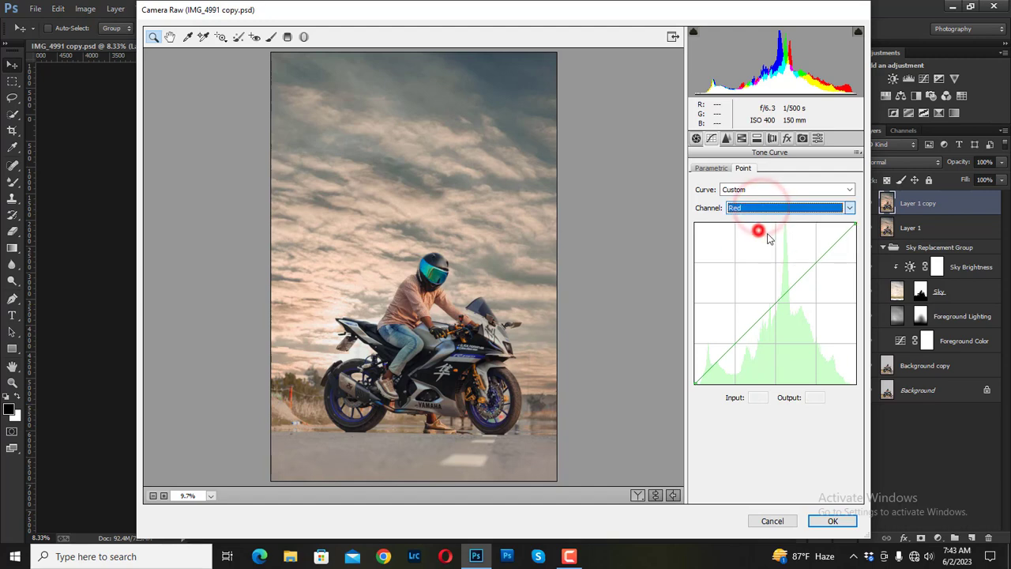
left_click(856, 225)
left_click_drag(856, 225, 860, 225)
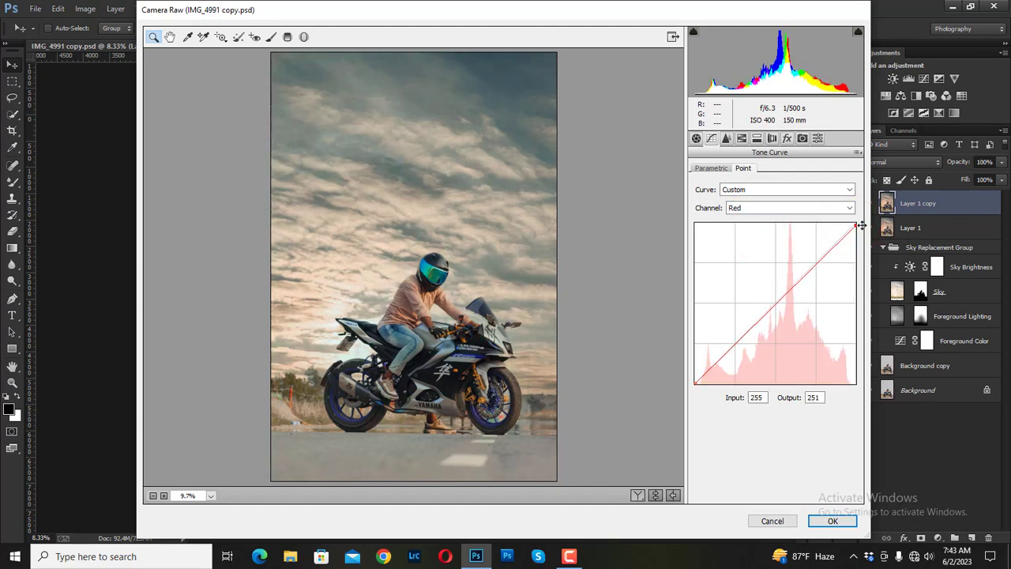
left_click(827, 520)
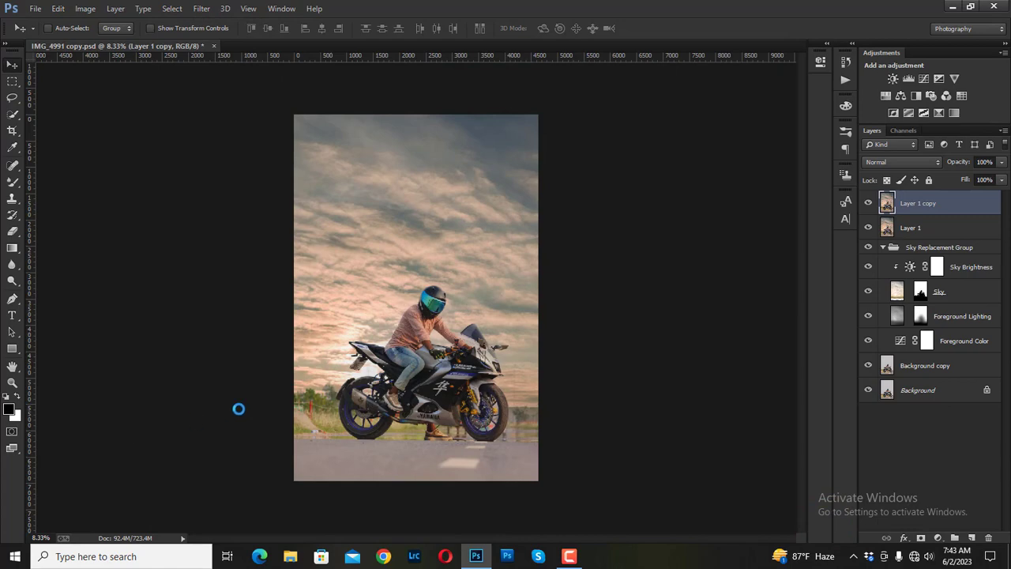
Step: Dodge the rider's forearm and elbow lighter at 14% Midtones exposure
scroll(427, 361, "up", 3)
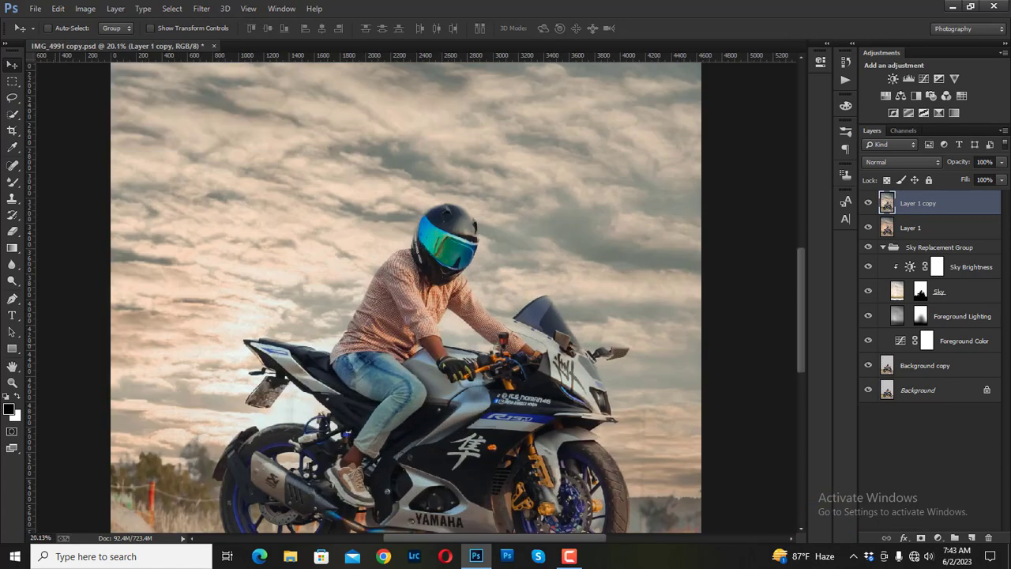
left_click(12, 282)
scroll(411, 328, "up", 2)
scroll(410, 327, "up", 2)
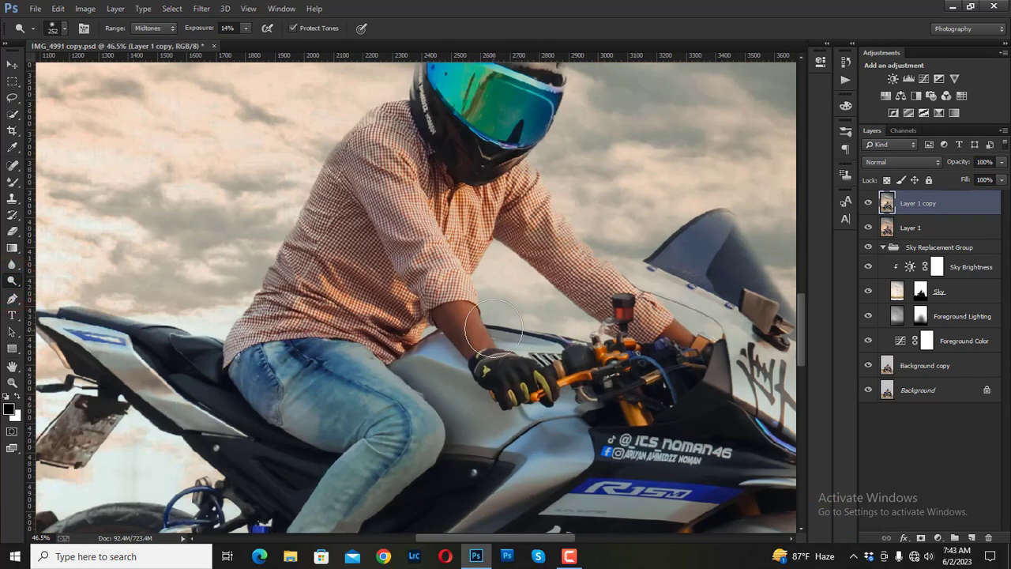
left_click_drag(466, 326, 503, 387)
left_click(679, 326)
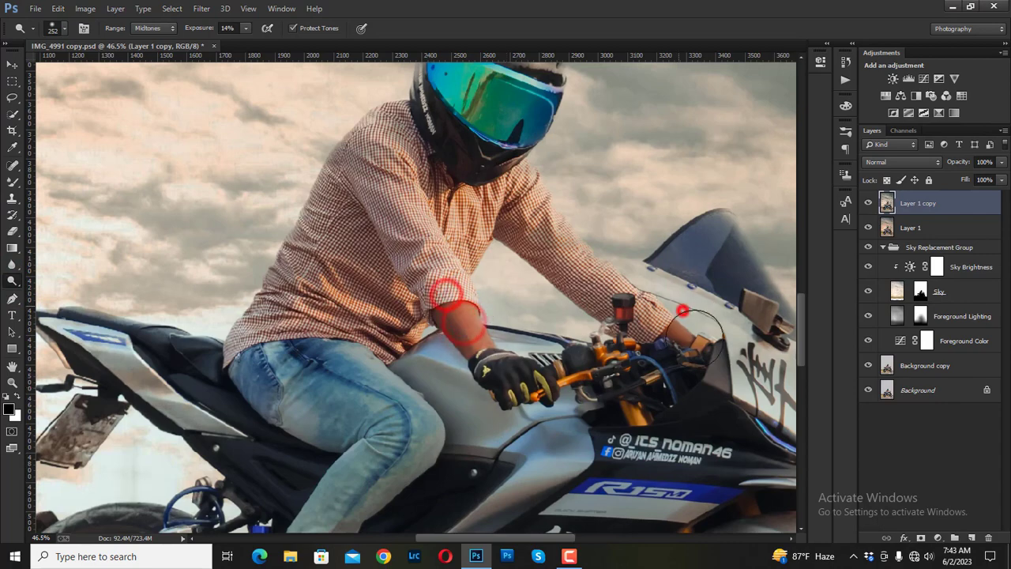
left_click(702, 340)
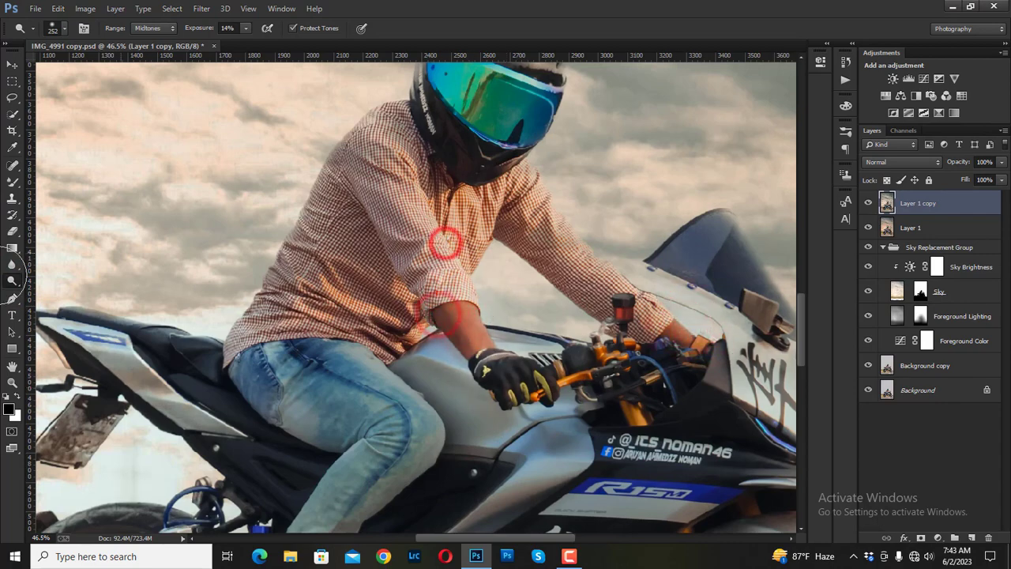
left_click(12, 181)
scroll(426, 321, "up", 2)
scroll(426, 321, "up", 1)
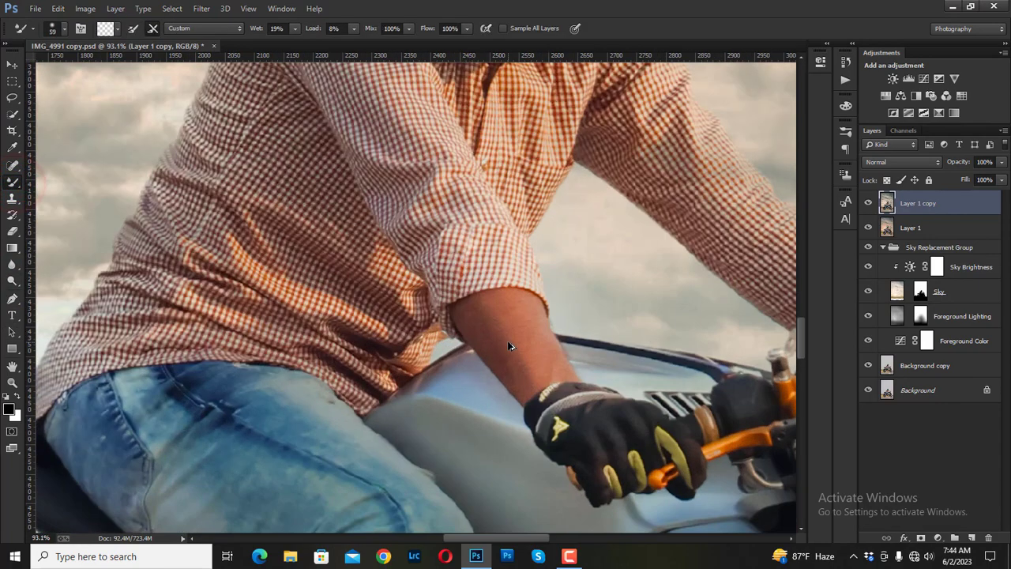
Step: Apply Imagenomic Noiseware Professional to Layer 1 copy with default luminance 84% and color 80%
left_click(214, 11)
mouse_move(222, 321)
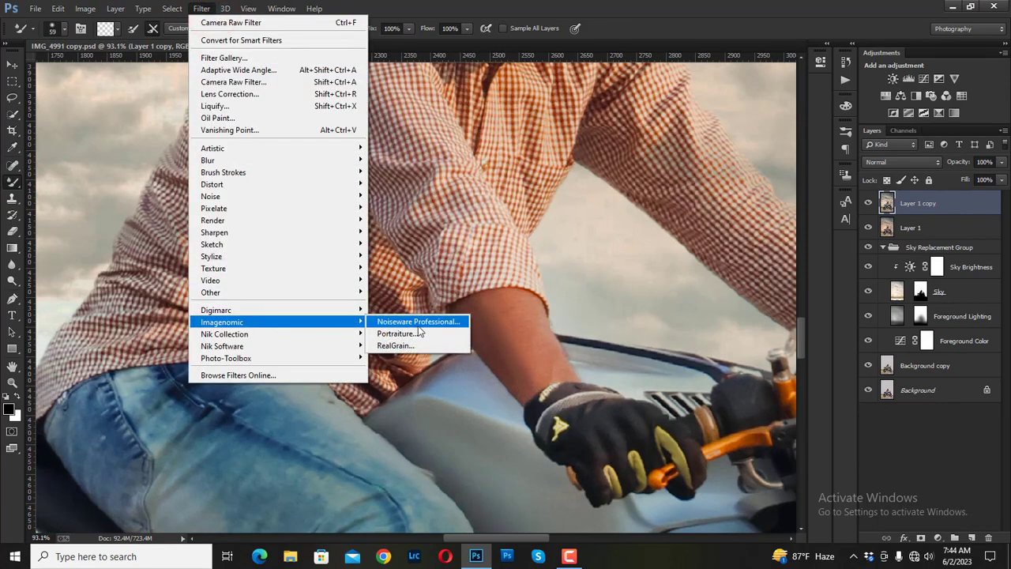
left_click(418, 324)
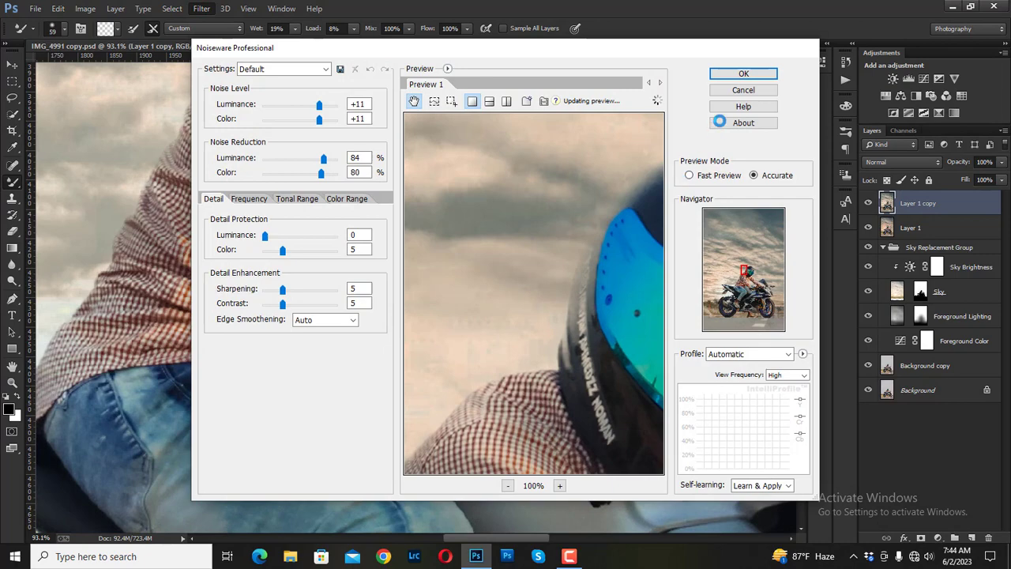
left_click(741, 73)
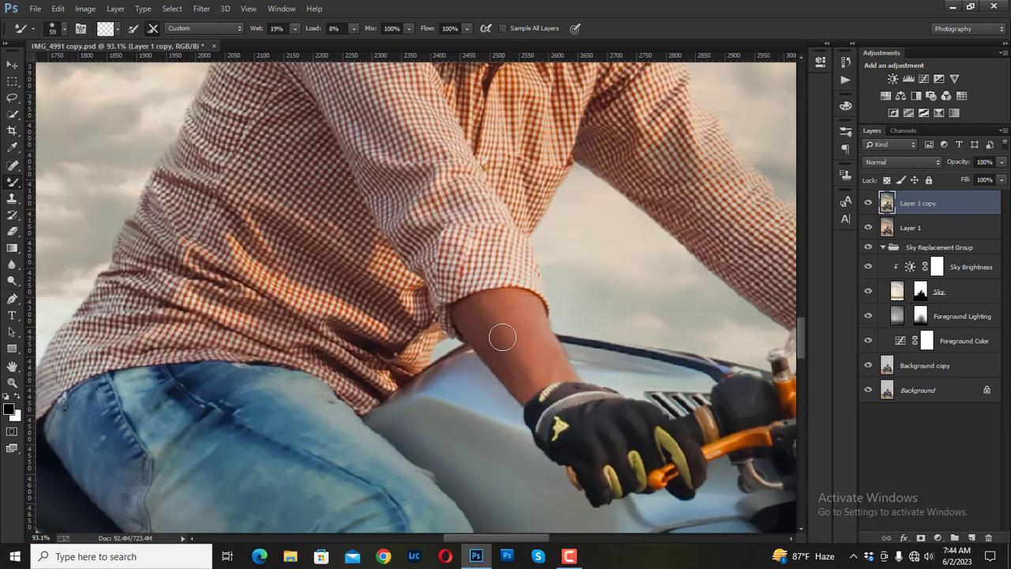
Step: Smooth the skin on the rider's forearm and wrist with the Mixer Brush
mouse_move(512, 325)
left_mouse_down()
mouse_move(526, 317)
mouse_move(531, 353)
left_mouse_up()
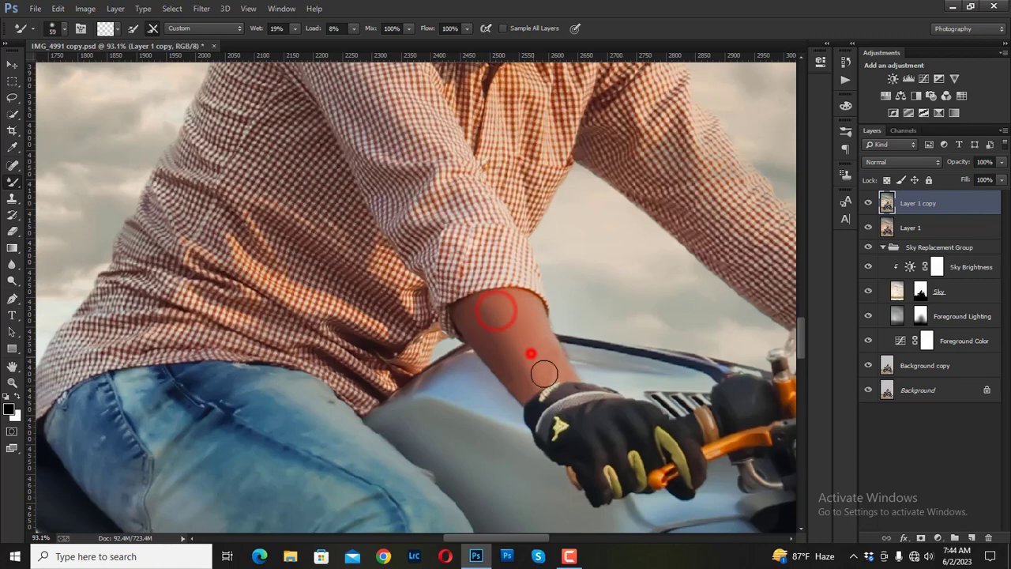
left_click_drag(620, 345, 110, 330)
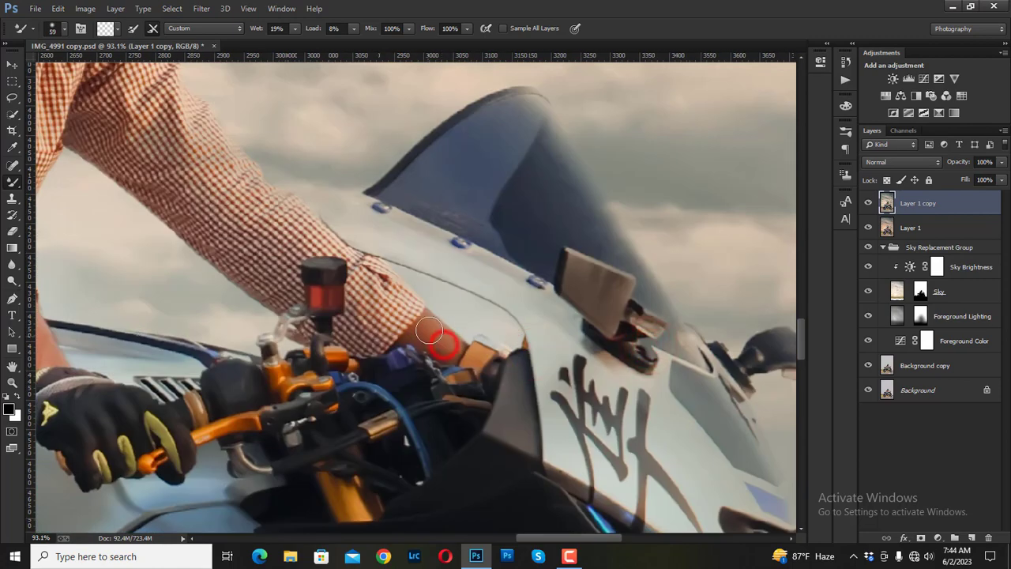
left_click_drag(415, 333, 458, 351)
scroll(429, 318, "down", 3)
scroll(428, 317, "down", 2)
scroll(335, 337, "up", 1)
scroll(335, 337, "up", 1)
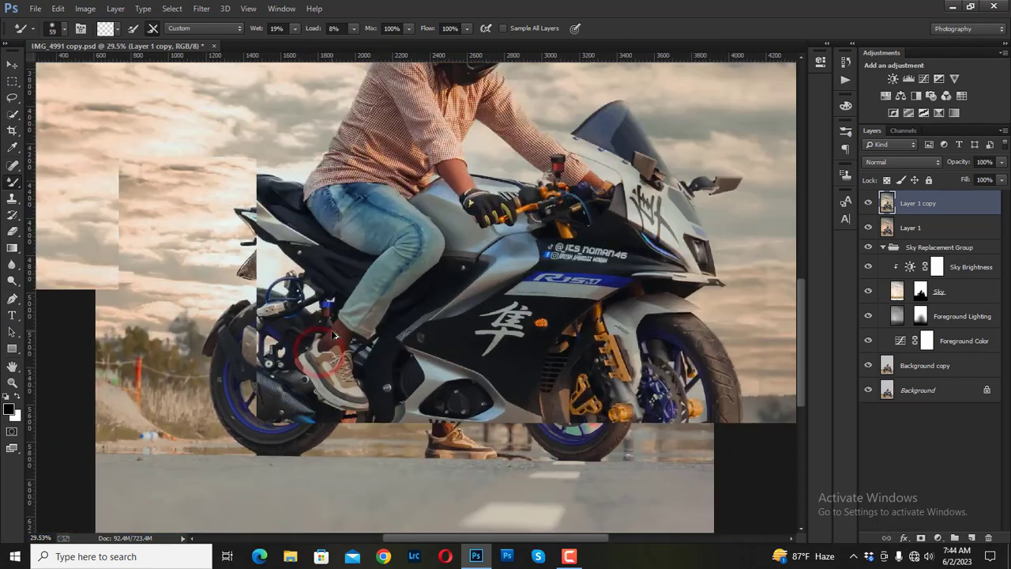
scroll(335, 337, "up", 2)
Step: Dodge both of the rider's exposed ankles above the shoes lighter
left_click(12, 282)
left_click_drag(418, 303, 354, 360)
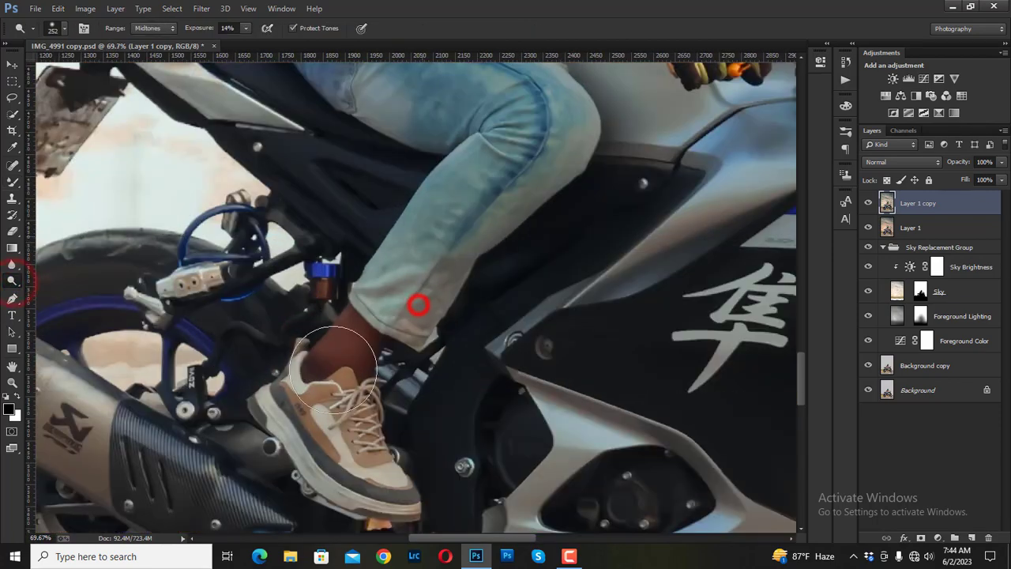
scroll(355, 361, "down", 2)
scroll(354, 361, "down", 3)
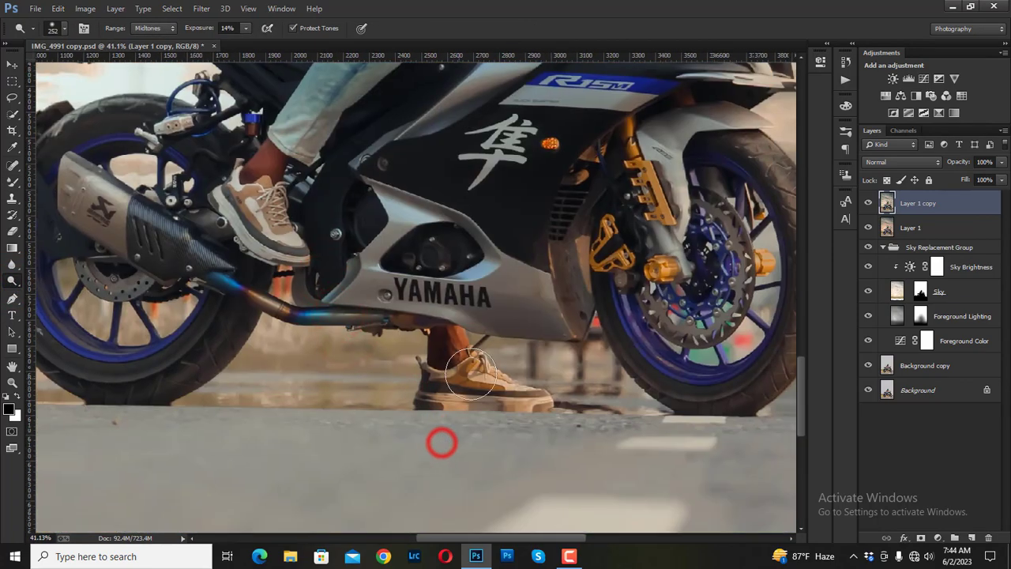
left_click_drag(474, 354, 450, 343)
scroll(351, 268, "down", 1)
scroll(351, 268, "down", 2)
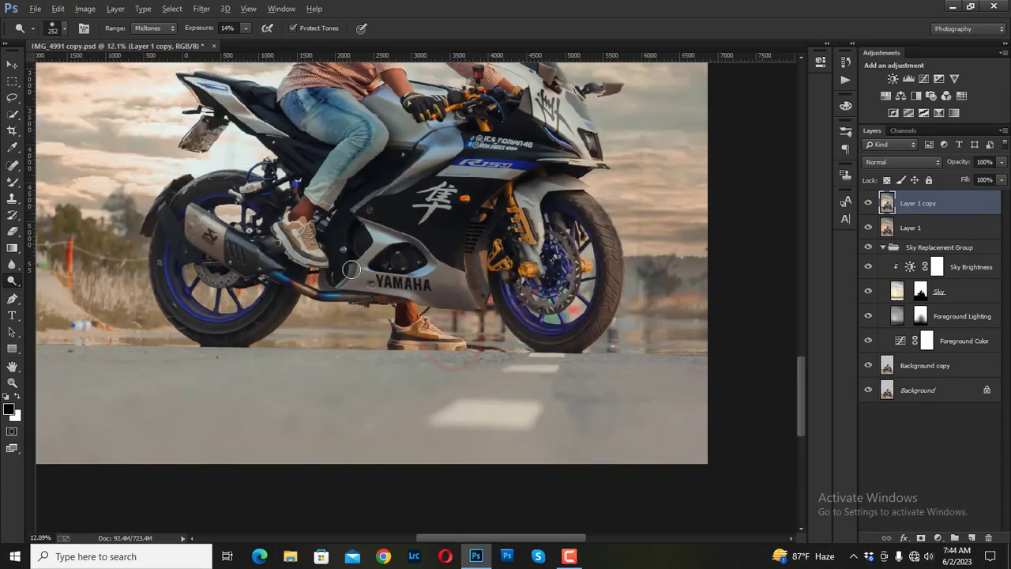
scroll(350, 268, "down", 2)
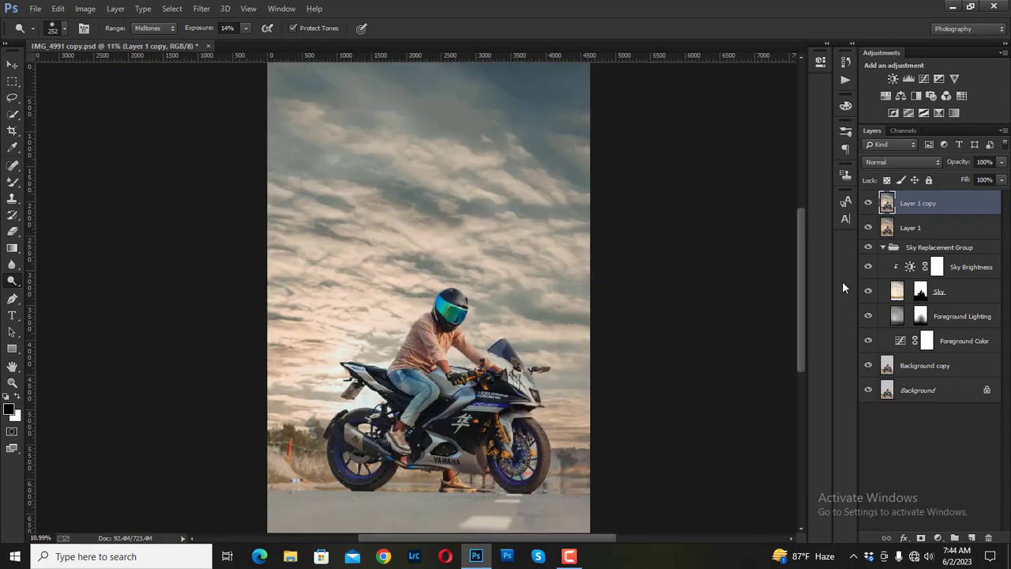
Step: Duplicate the top layer and add a Selective Color adjustment targeting the Blacks
key("ctrl+j")
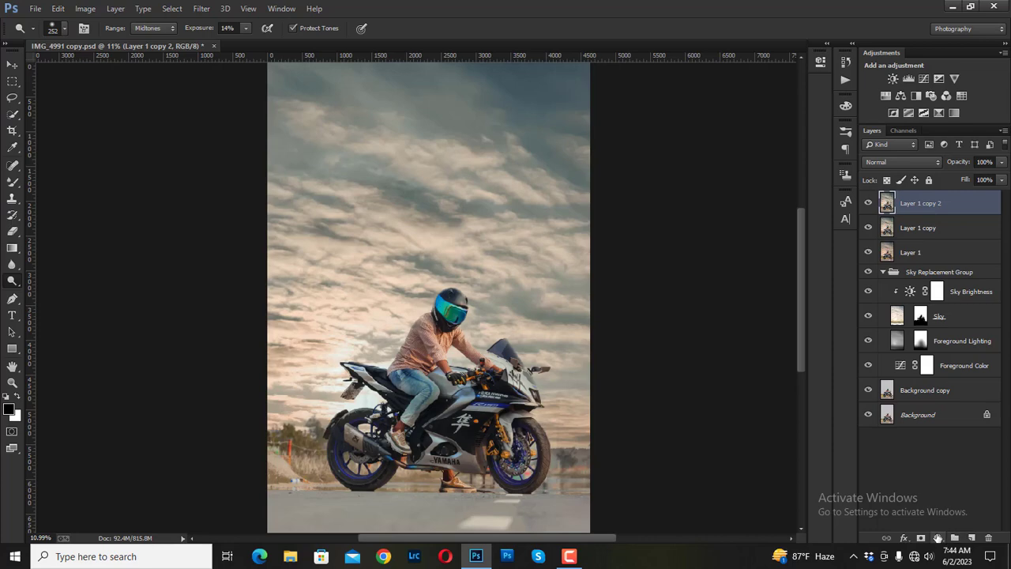
left_click(937, 537)
left_click(916, 521)
left_click(723, 110)
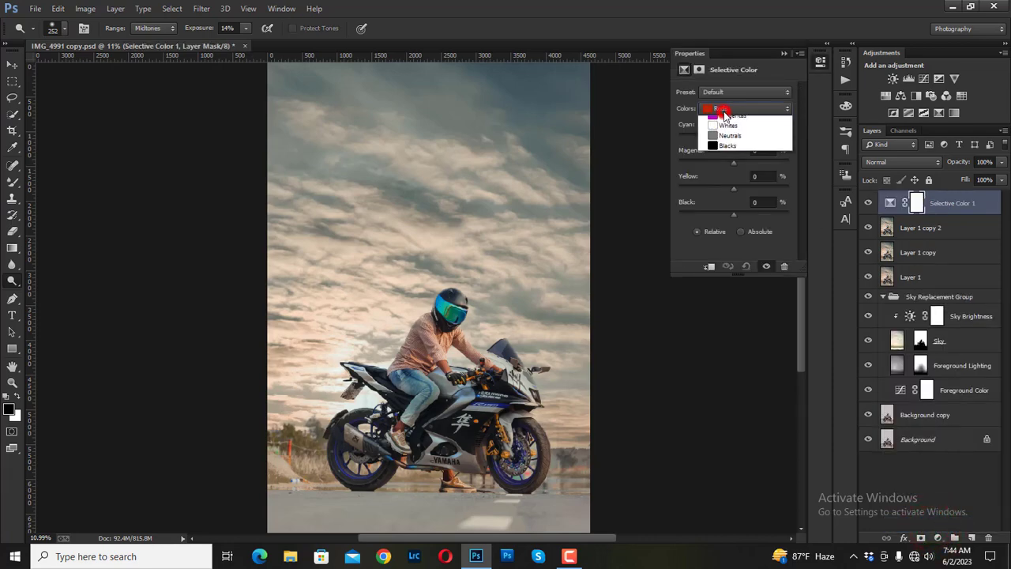
left_click(725, 202)
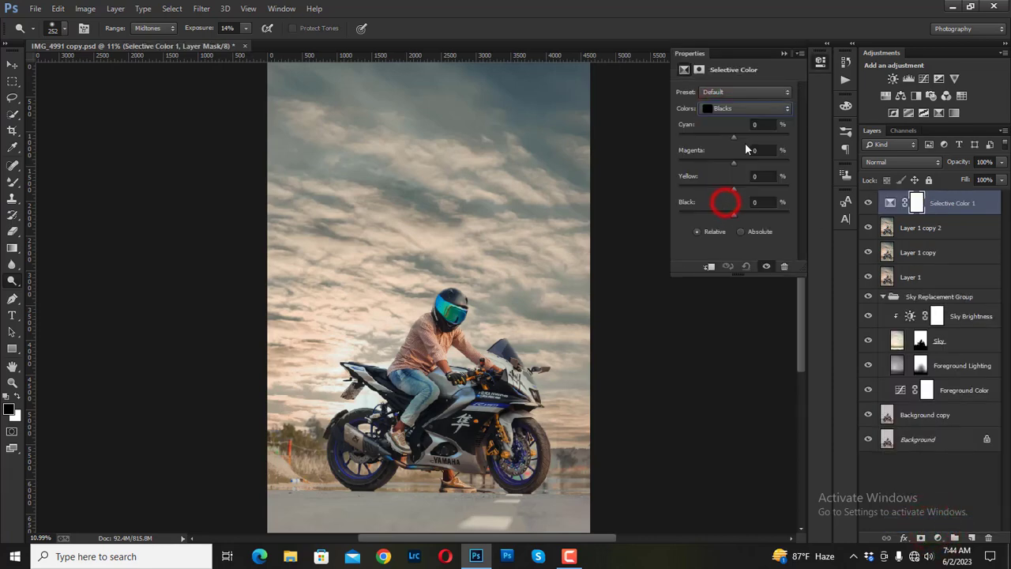
Step: Add cyan and magenta to the Blacks, set Yellow to -16 and Black to +20, then fit the image
left_click_drag(735, 135, 740, 138)
left_click_drag(734, 163, 744, 163)
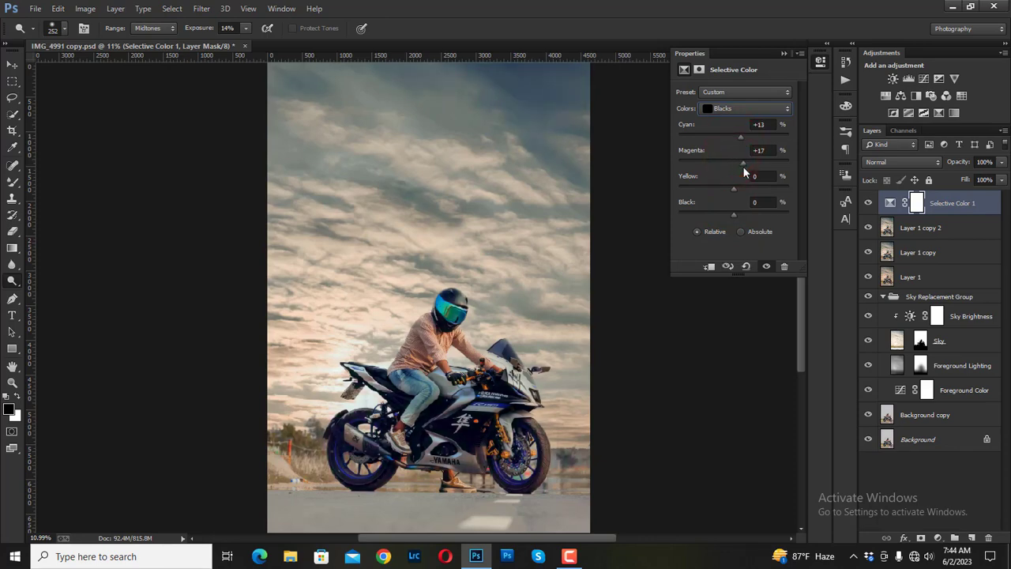
mouse_move(737, 165)
left_mouse_down()
mouse_move(735, 189)
mouse_move(724, 189)
left_mouse_up()
mouse_move(732, 214)
left_mouse_down()
mouse_move(744, 214)
mouse_move(718, 214)
mouse_move(746, 214)
mouse_move(733, 214)
left_mouse_up()
left_click(784, 53)
key("ctrl+0")
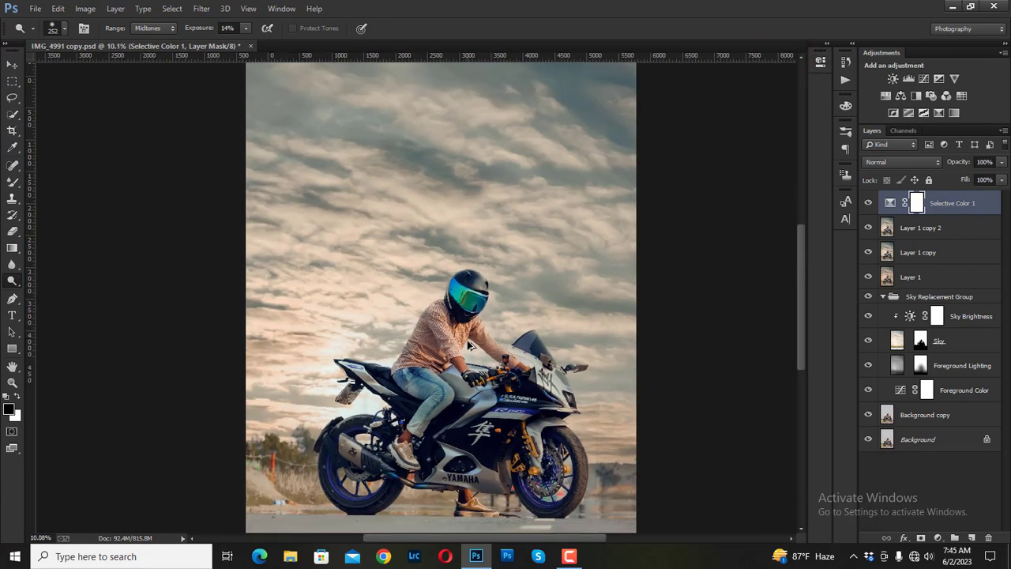
key("ctrl+minus")
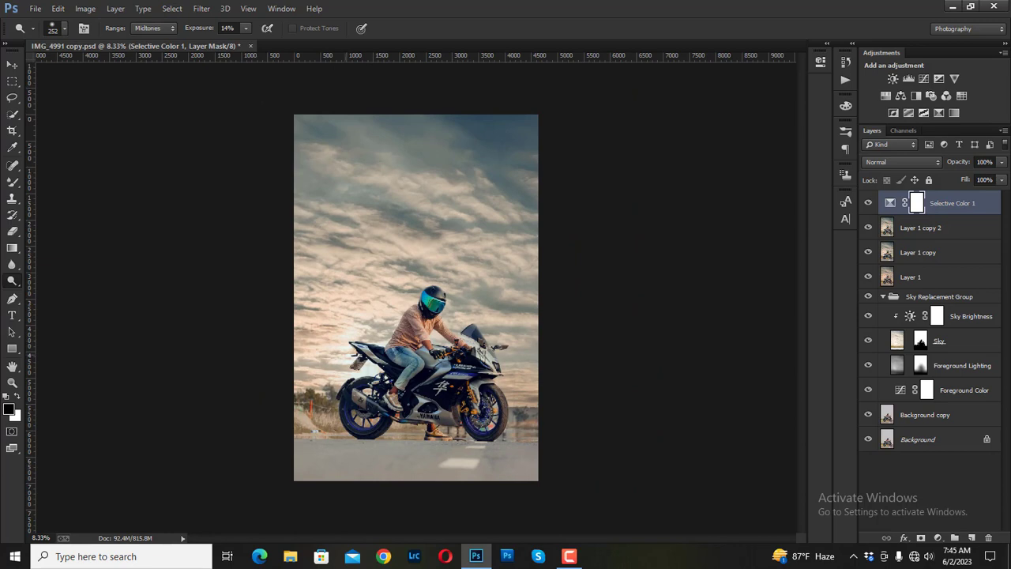
Step: Drag a gradient across the Selective Color 1 mask, then merge it with Layer 1 copy 2
left_click(11, 249)
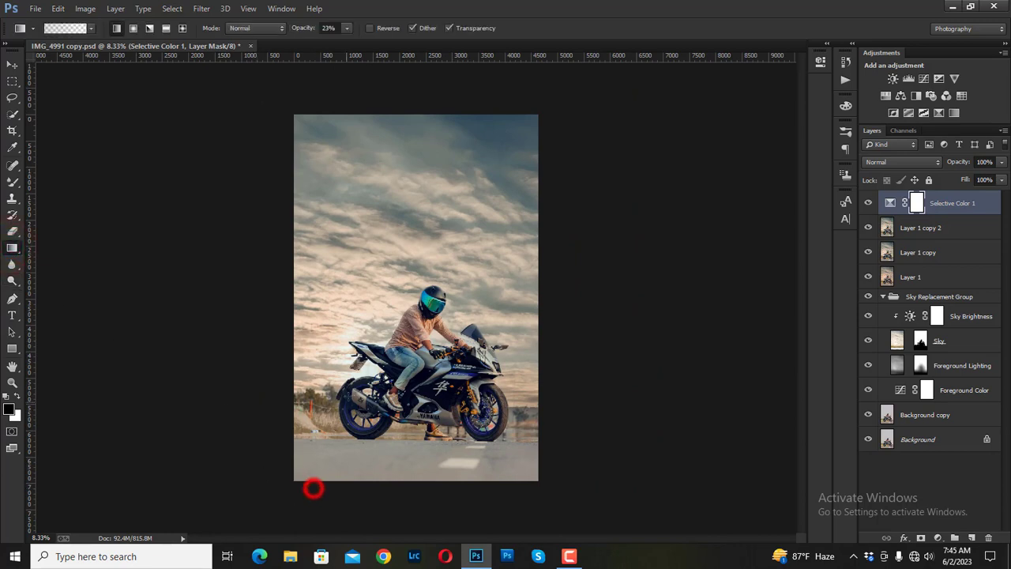
left_click_drag(314, 488, 356, 371)
left_click(921, 228, "shift")
right_click(922, 229)
left_click(805, 345)
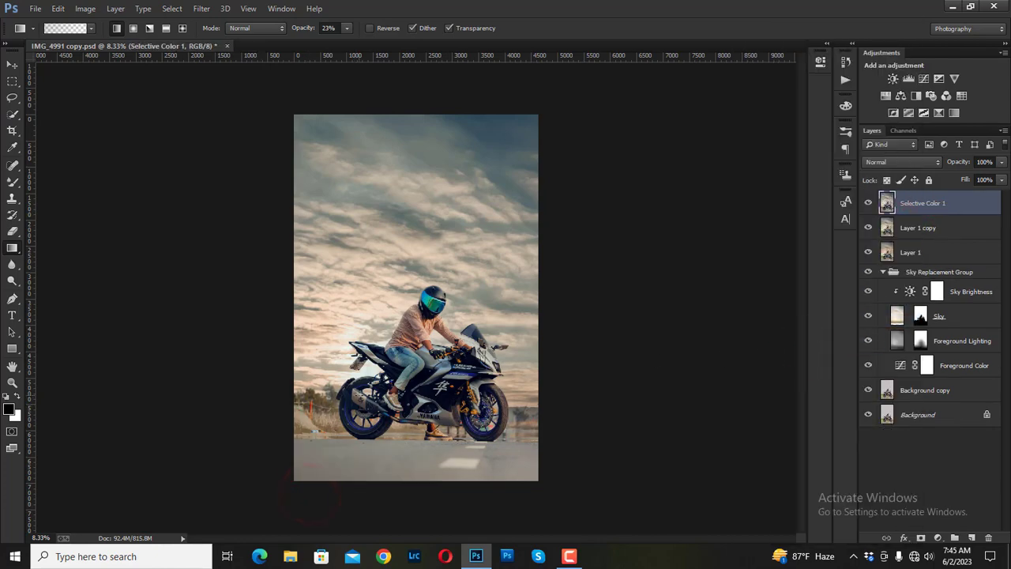
scroll(403, 417, "up", 3)
scroll(403, 417, "up", 1)
scroll(466, 357, "up", 1)
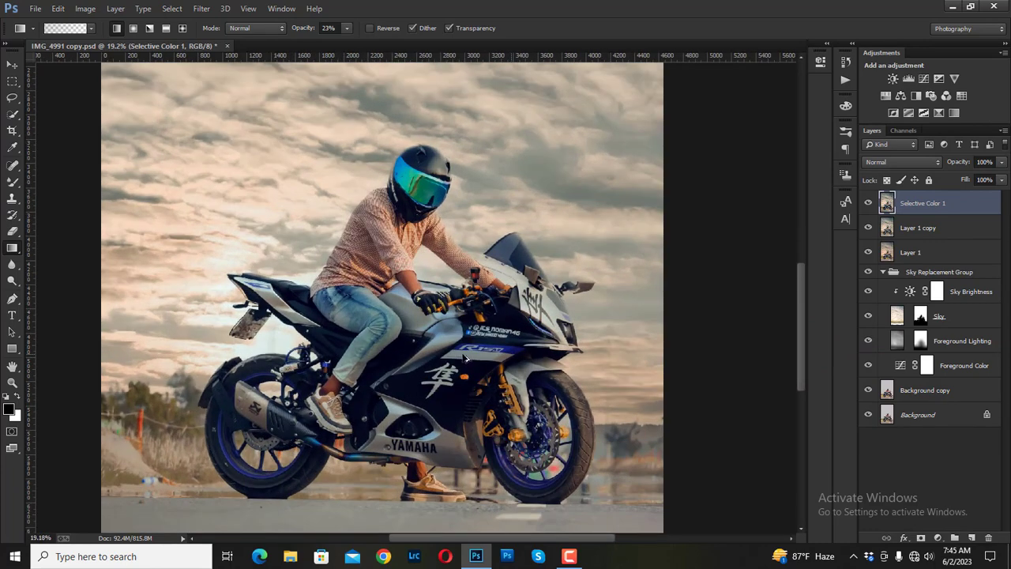
scroll(196, 294, "up", 2)
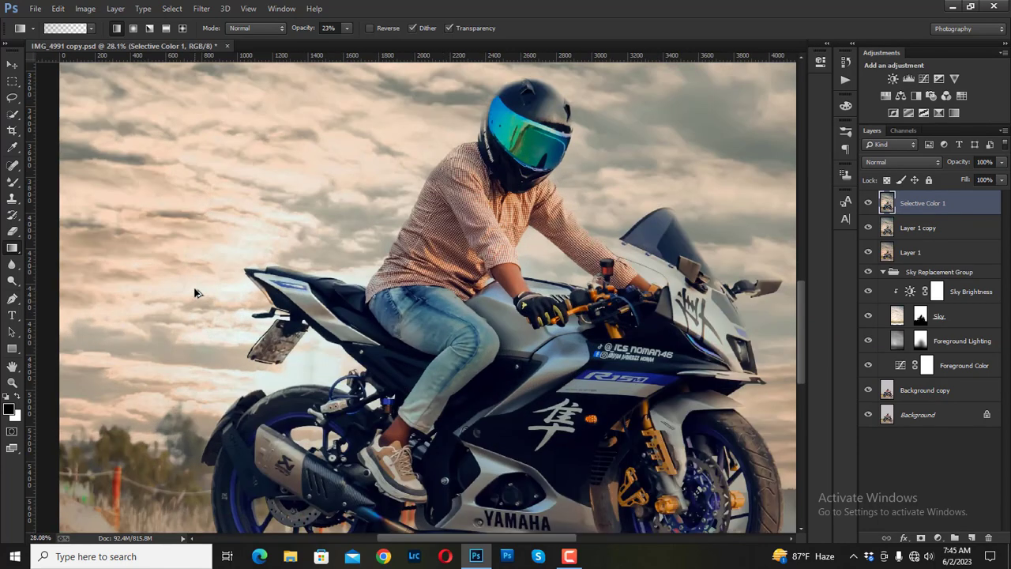
scroll(206, 290, "up", 1)
scroll(237, 278, "up", 1)
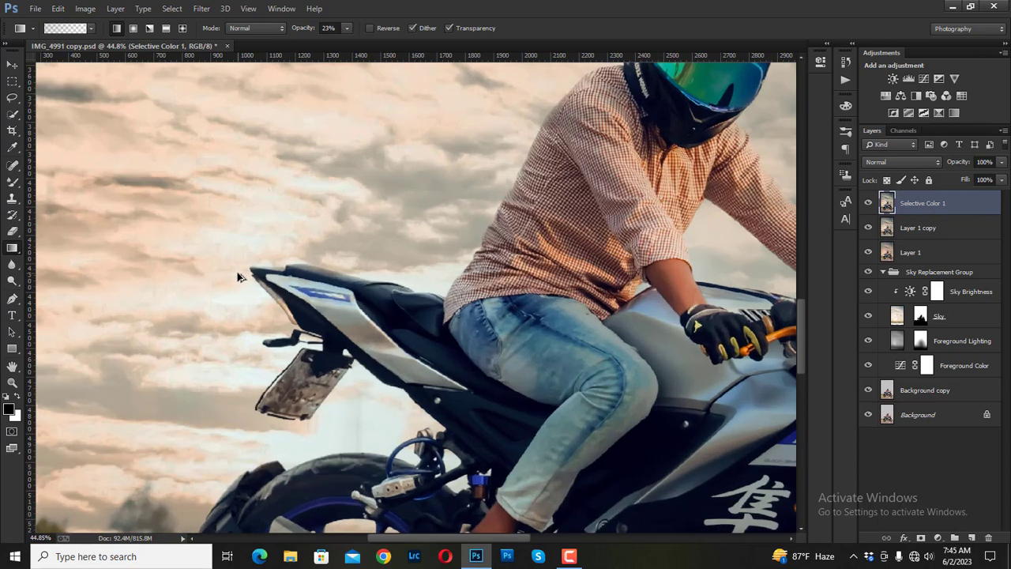
Step: Add a new Screen-mode layer and set a soft brush with pure red (ff0000)
left_click(969, 538)
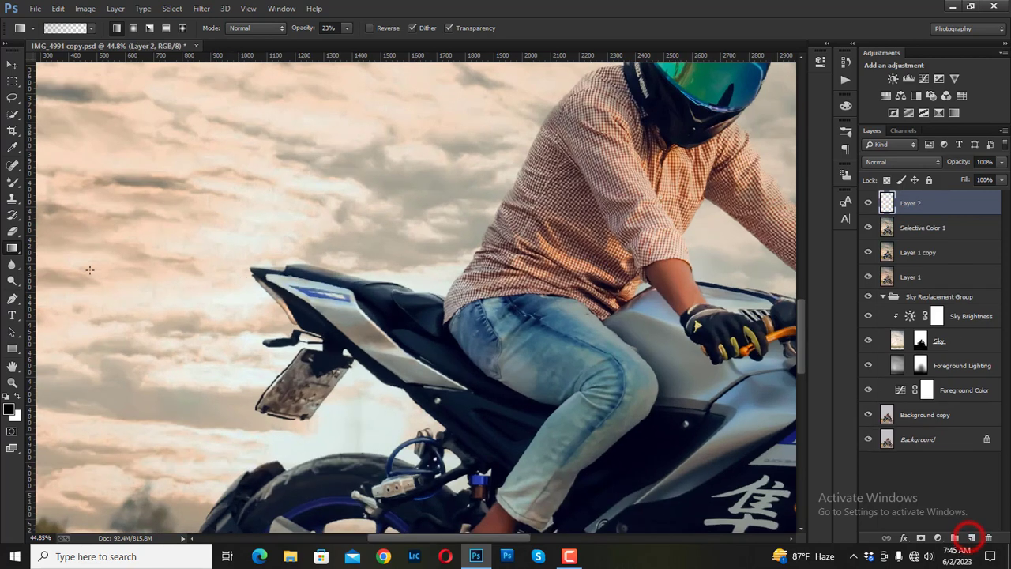
right_click(11, 184)
left_click(55, 180)
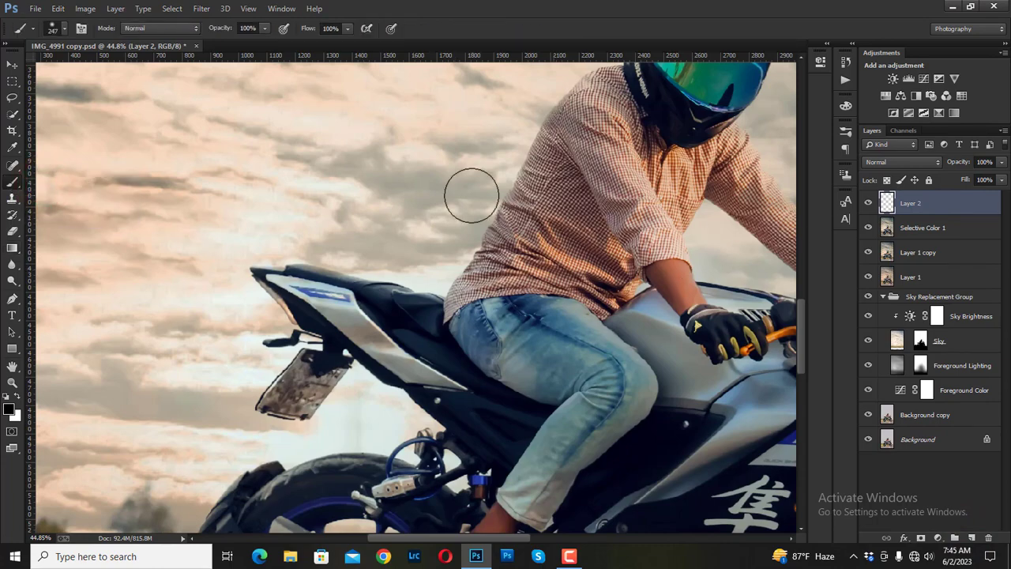
scroll(274, 219, "up", 2, "alt")
scroll(275, 220, "up", 3, "alt")
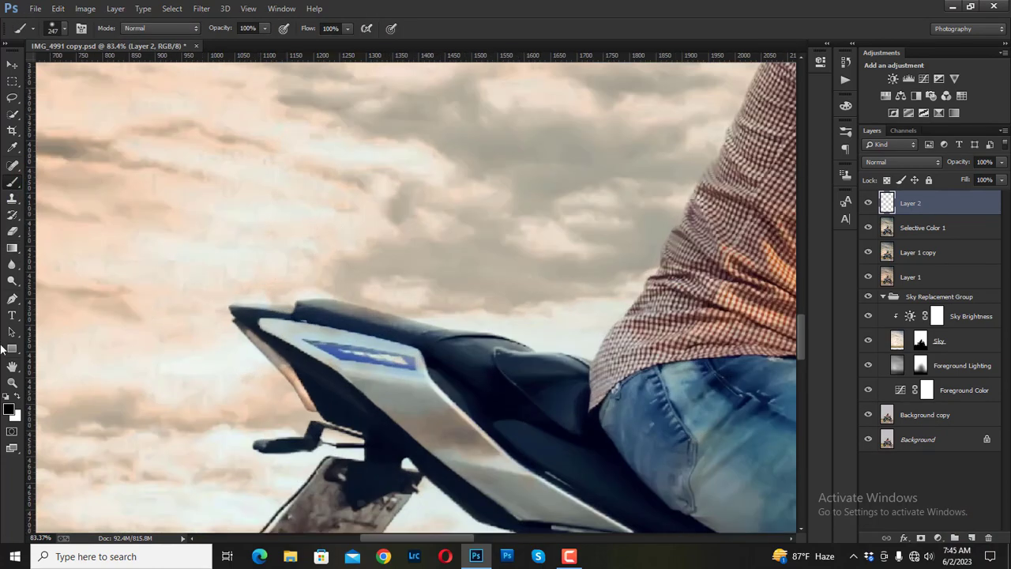
left_click(8, 409)
type("ff0000")
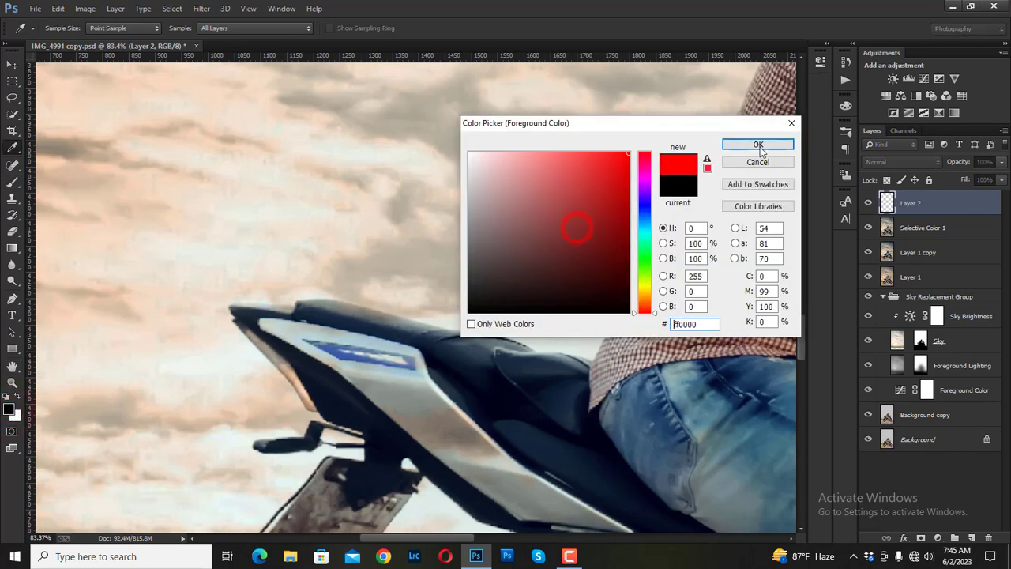
left_click(758, 146)
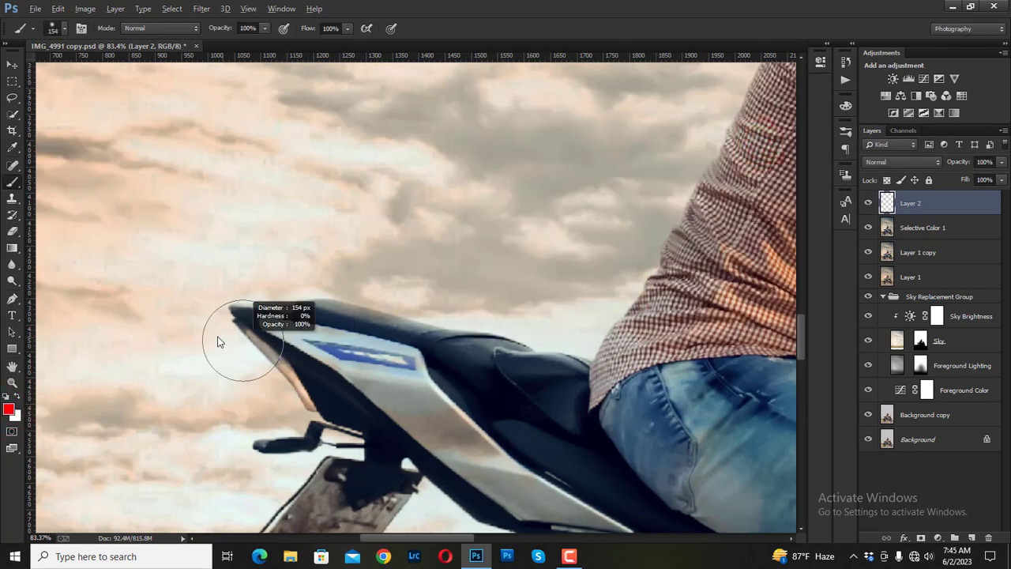
left_click(886, 158)
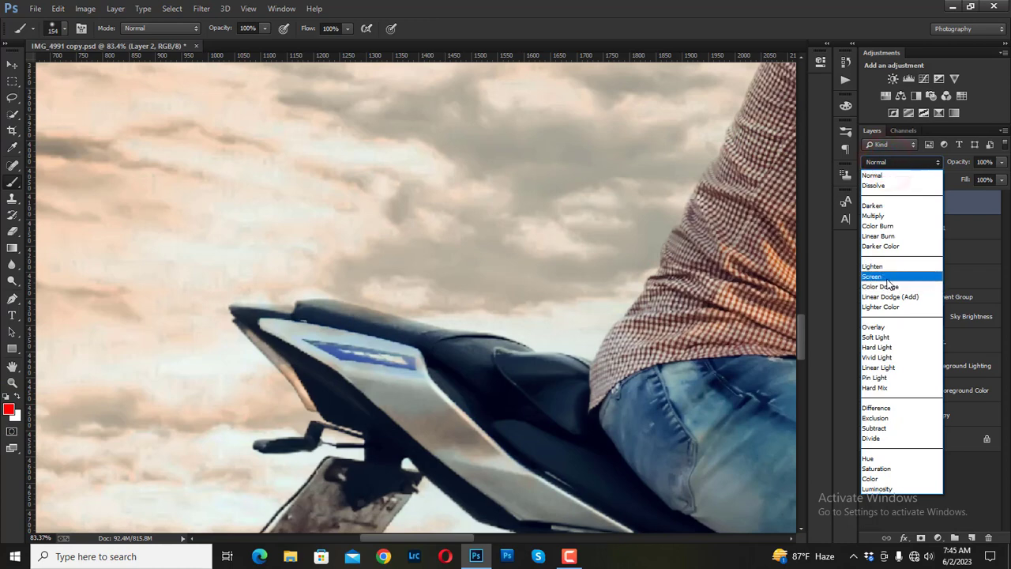
left_click(886, 277)
Step: Paint a red glow along the tail-light edge, then a broader glow with a larger brush
right_click(272, 316, "alt")
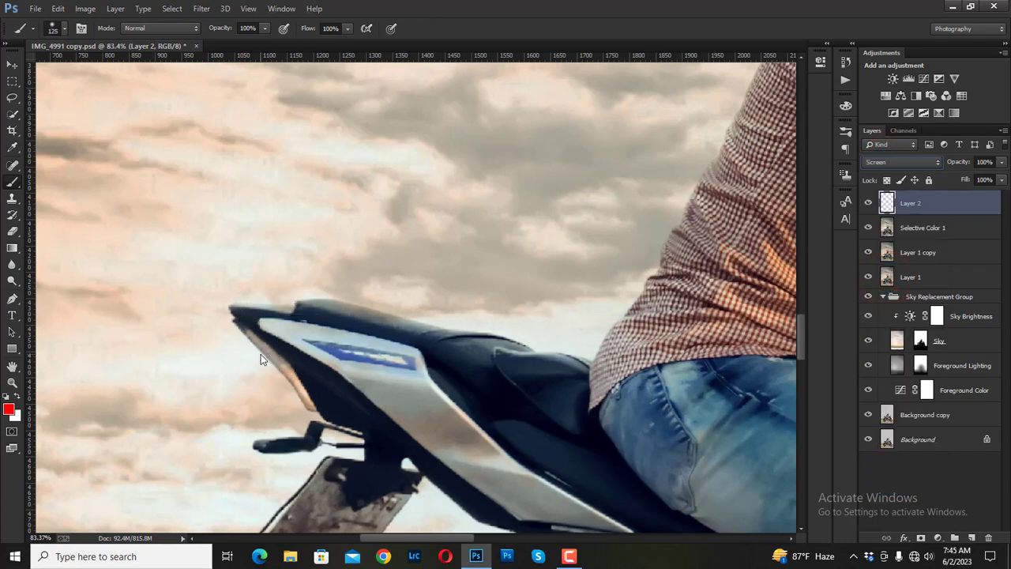
right_click(249, 356, "alt")
mouse_move(239, 336)
left_mouse_down()
mouse_move(297, 412)
mouse_move(275, 364)
left_mouse_up()
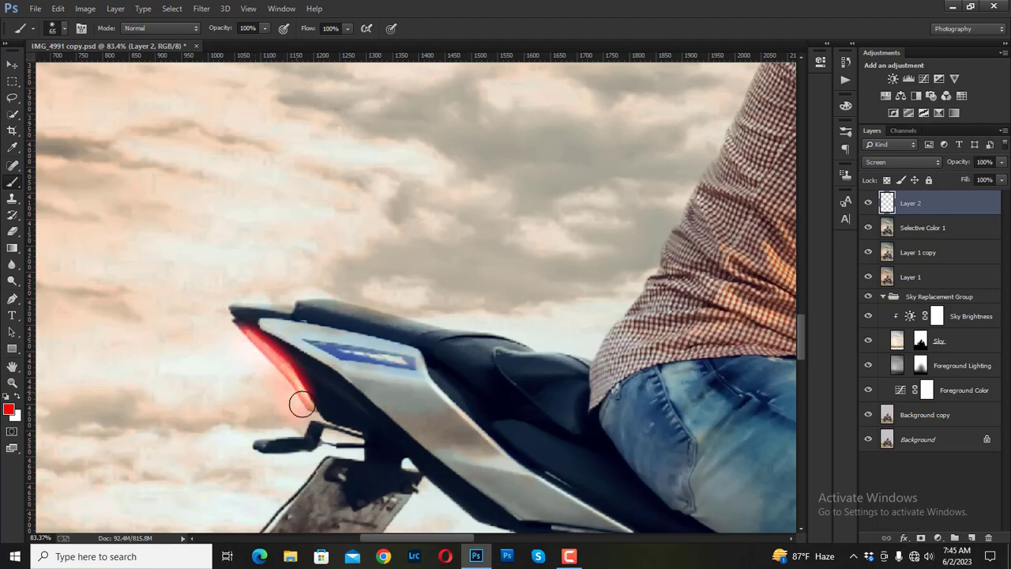
scroll(301, 404, "down", 5)
right_click(286, 383, "alt")
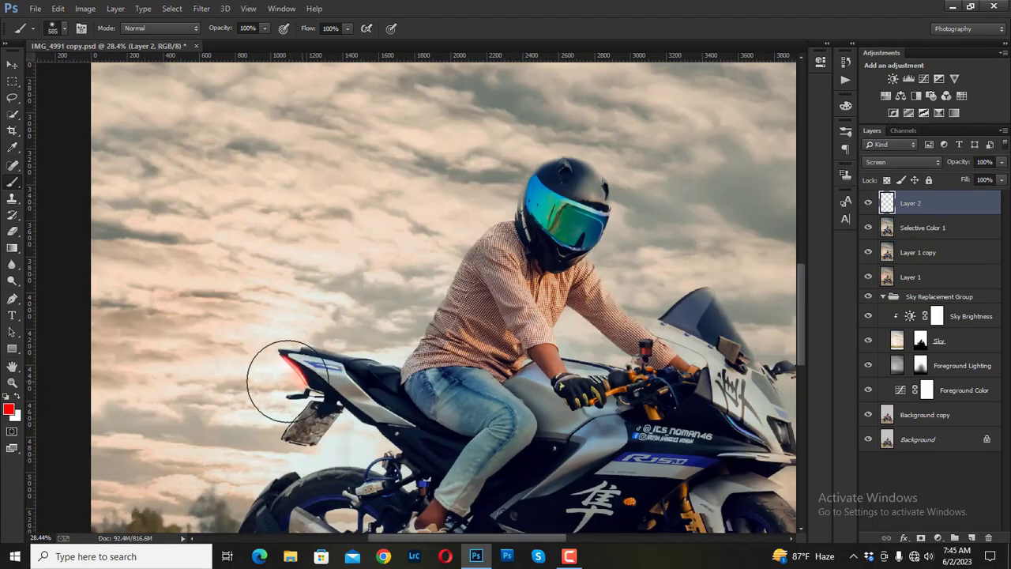
left_click_drag(286, 383, 282, 372)
scroll(326, 339, "down", 2)
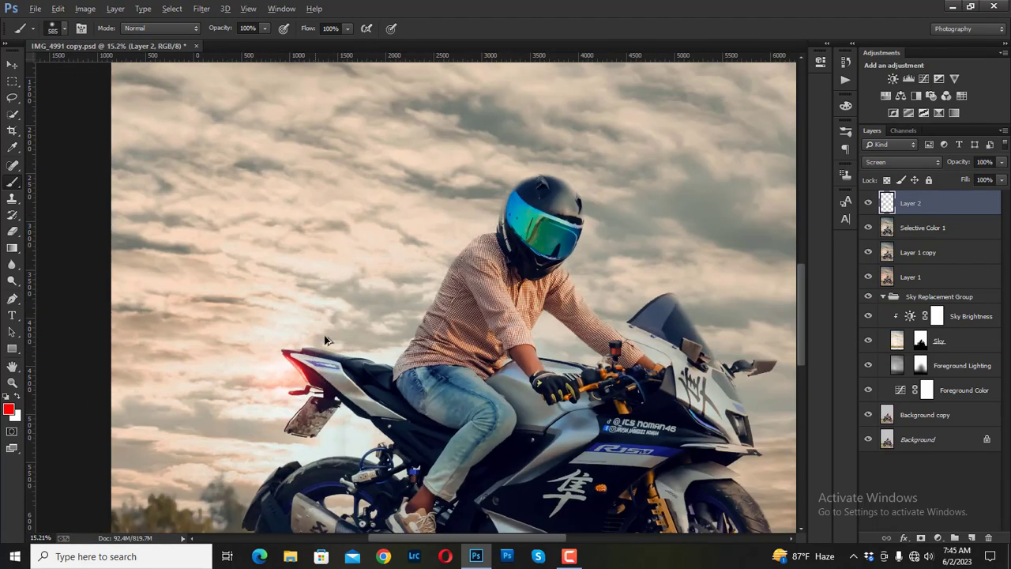
scroll(325, 340, "down", 1)
scroll(488, 385, "up", 1)
scroll(488, 384, "up", 1)
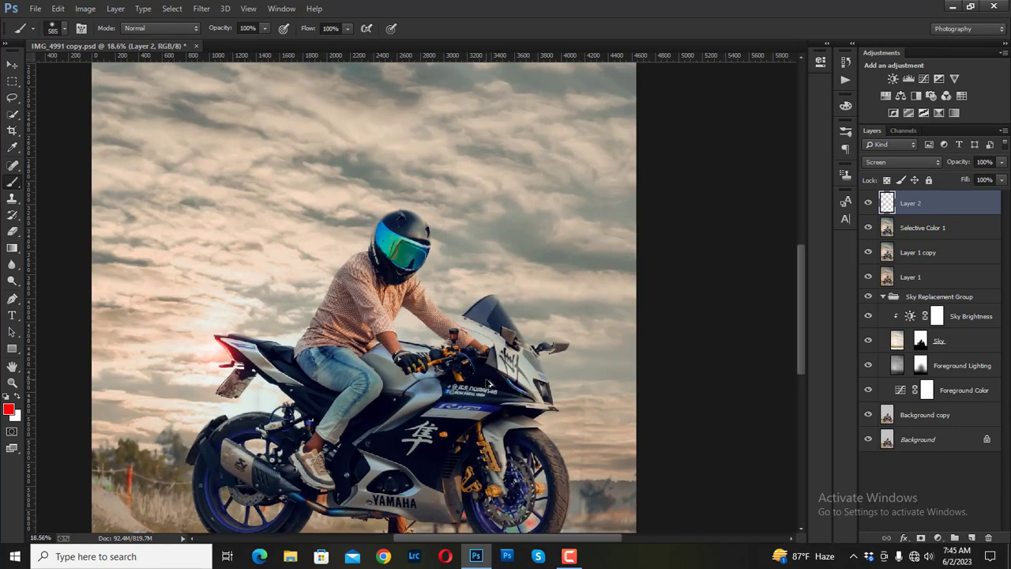
scroll(390, 417, "down", 1)
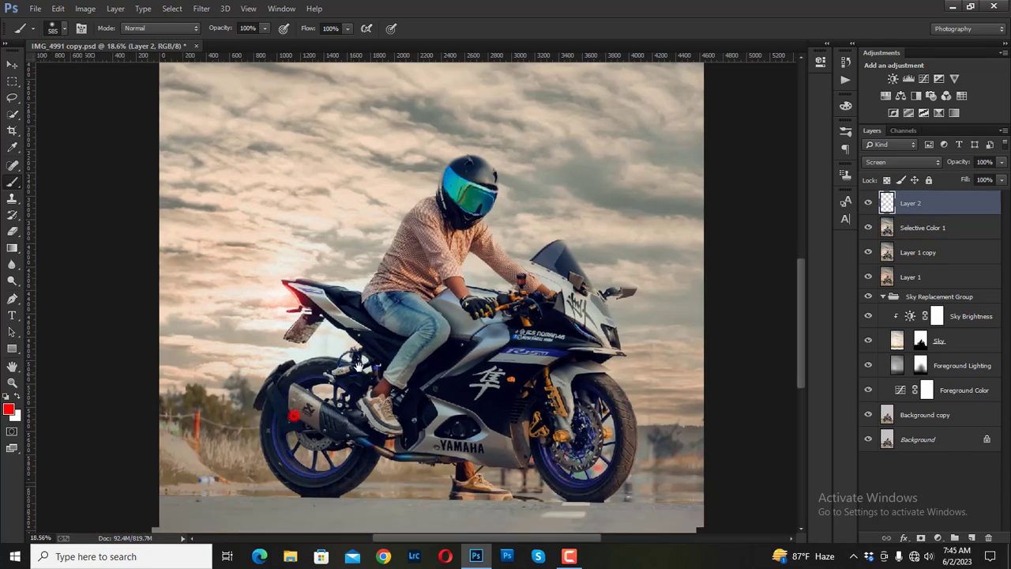
scroll(367, 367, "down", 1)
scroll(368, 367, "up", 1)
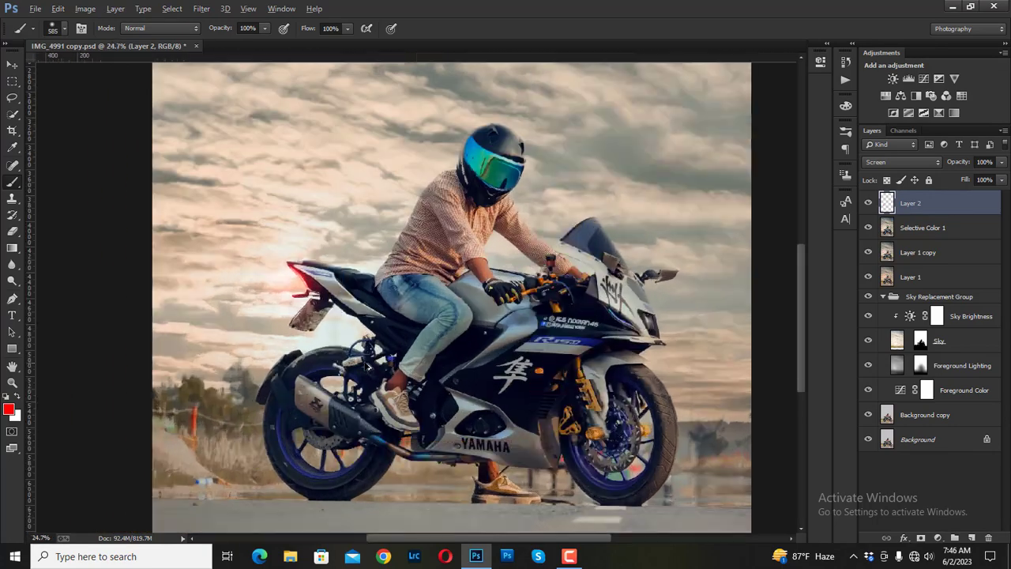
scroll(355, 339, "up", 2)
Step: Sample a light sky colour and dab faint glow behind the rear wheel, helmet, tail light and seat
left_click(319, 301, "alt")
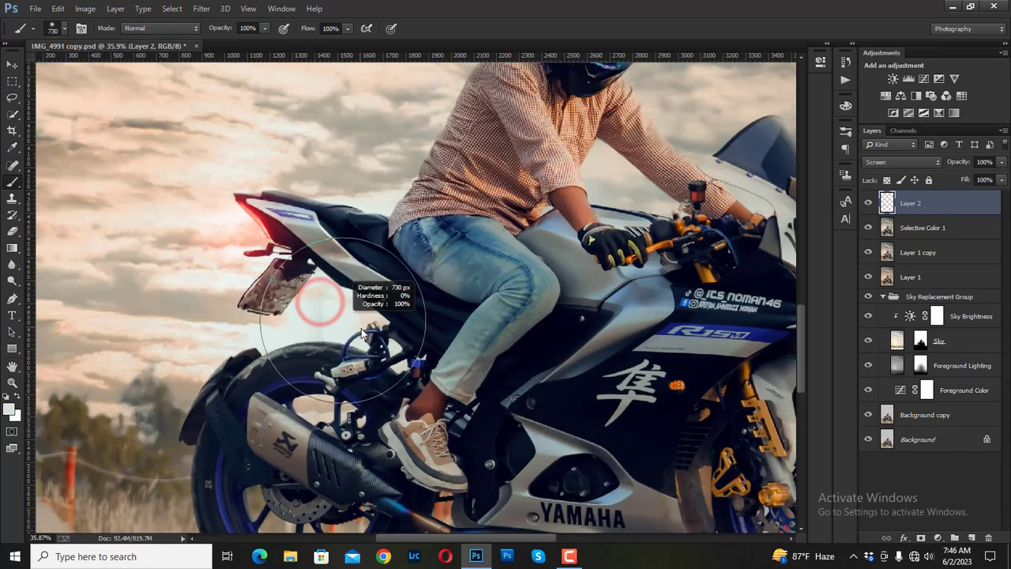
left_click(327, 316)
key("ctrl+z")
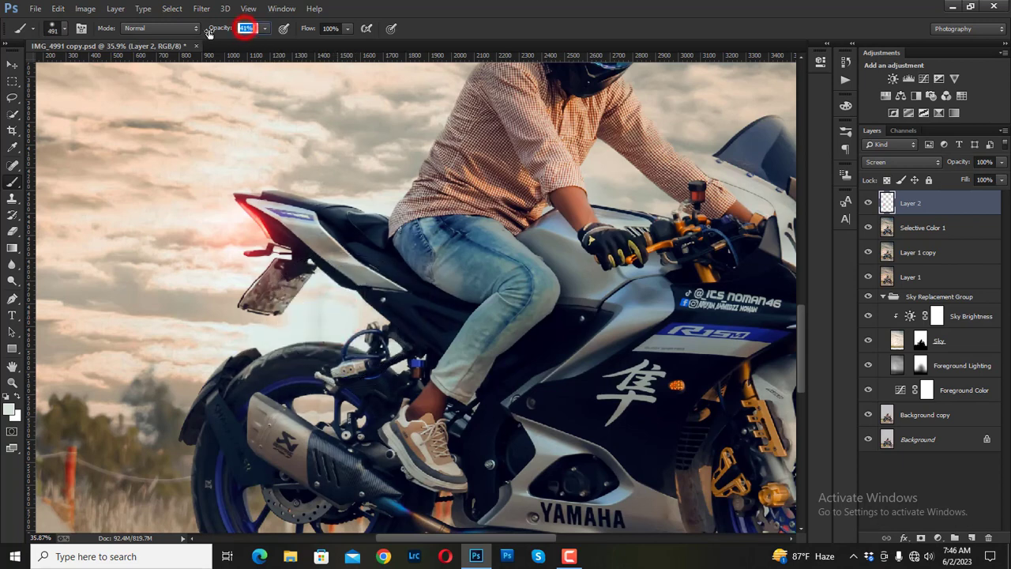
left_click(322, 318)
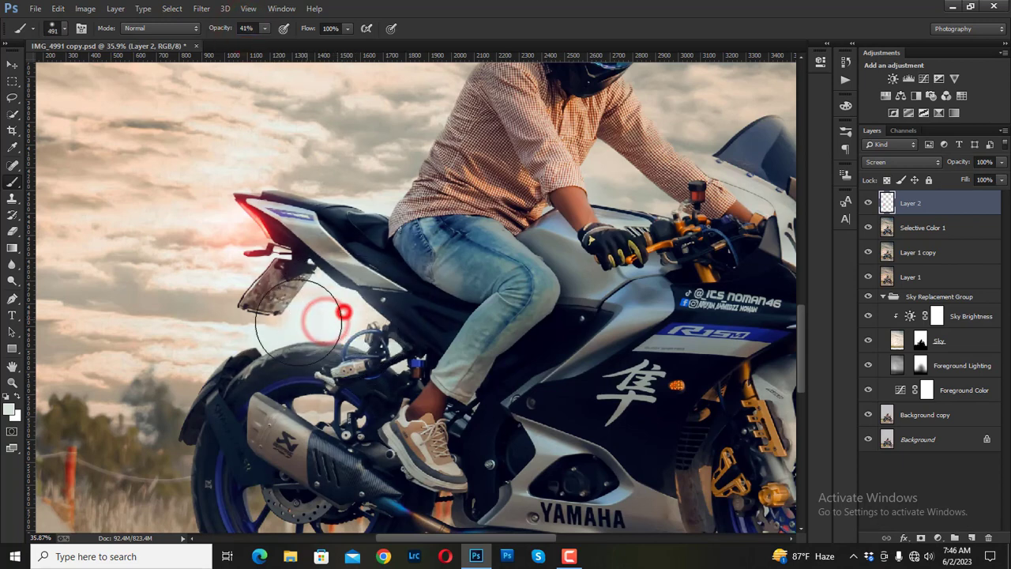
left_click_drag(384, 192, 421, 303)
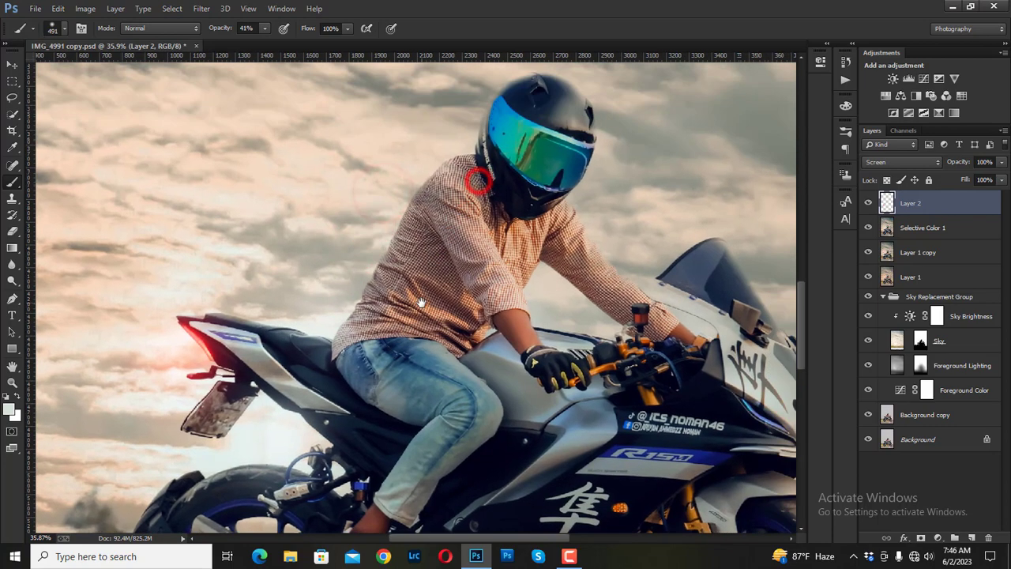
left_click_drag(483, 86, 451, 228)
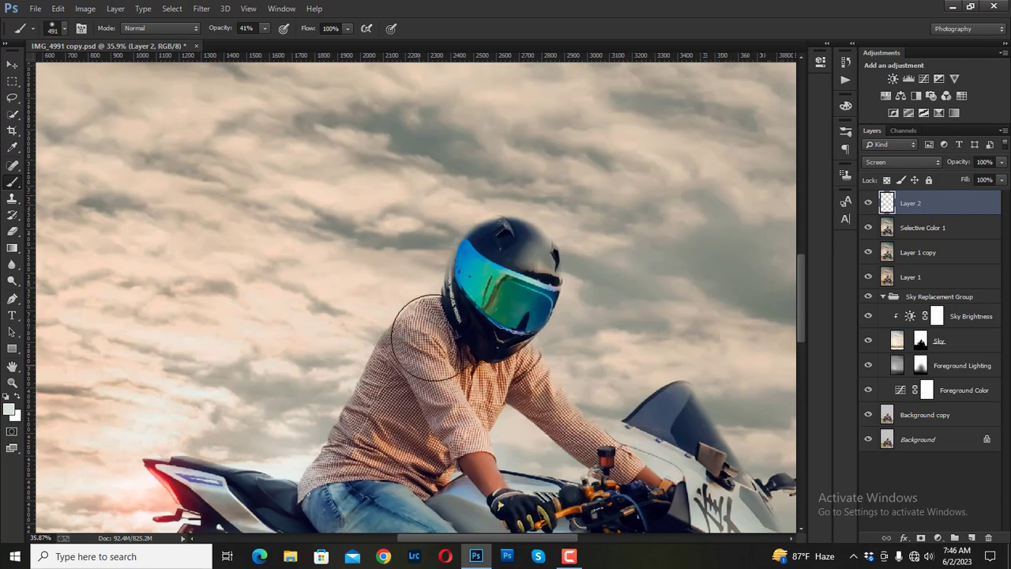
left_click(429, 289)
scroll(249, 329, "down", 3)
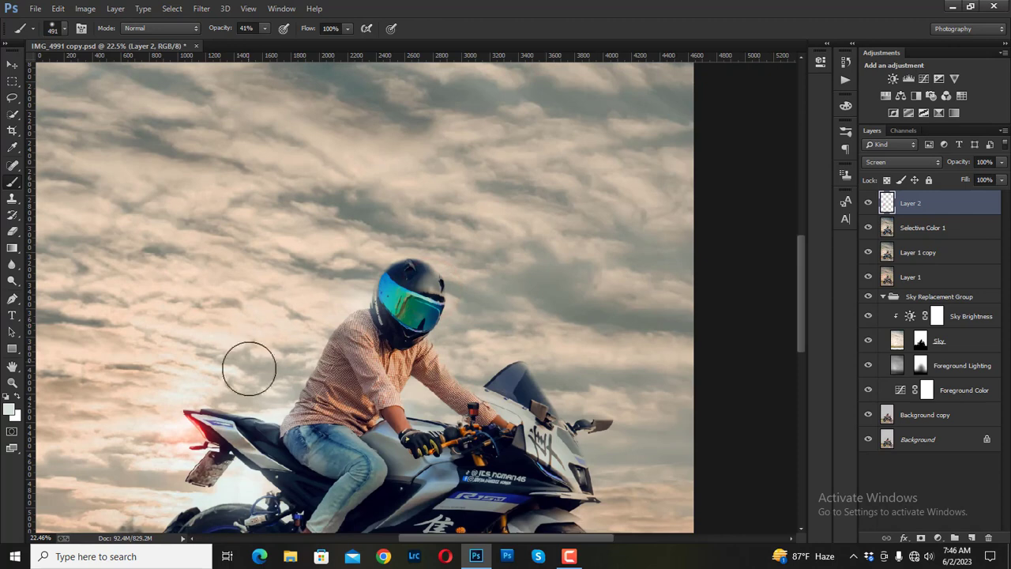
mouse_move(144, 450)
left_mouse_down()
mouse_move(255, 410)
mouse_move(295, 365)
left_mouse_up()
left_click(300, 415)
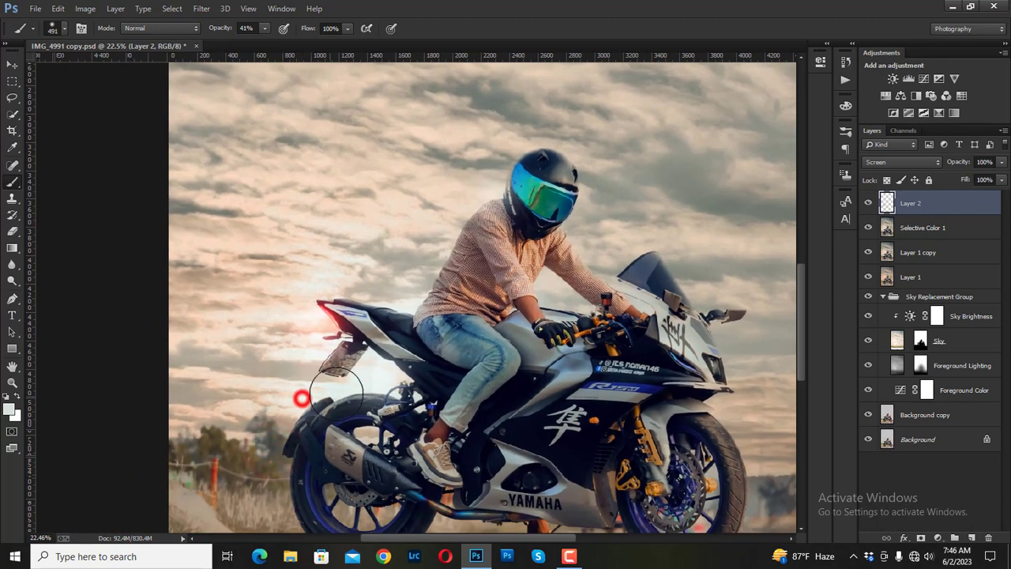
left_click(406, 391)
Step: Dab soft light near the front fairing and front wheel, then select the three top layers
scroll(375, 402, "down", 2)
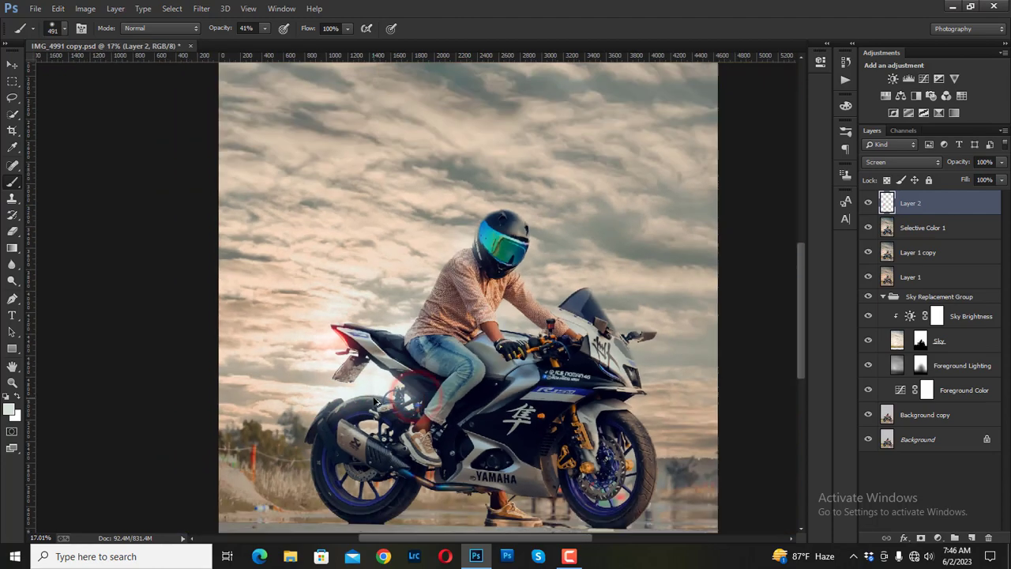
scroll(610, 391, "down", 2)
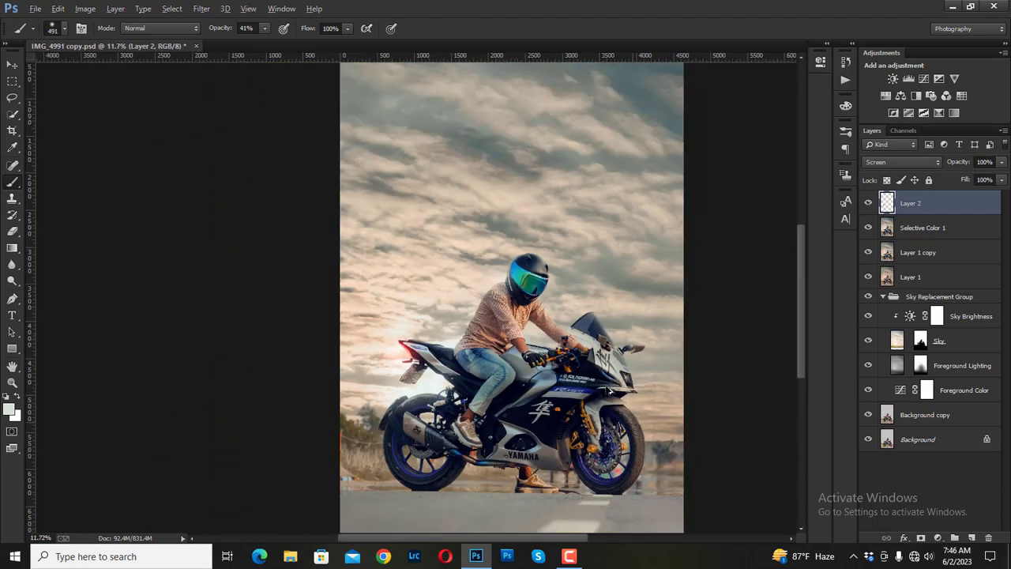
scroll(609, 390, "down", 1)
scroll(609, 387, "up", 1)
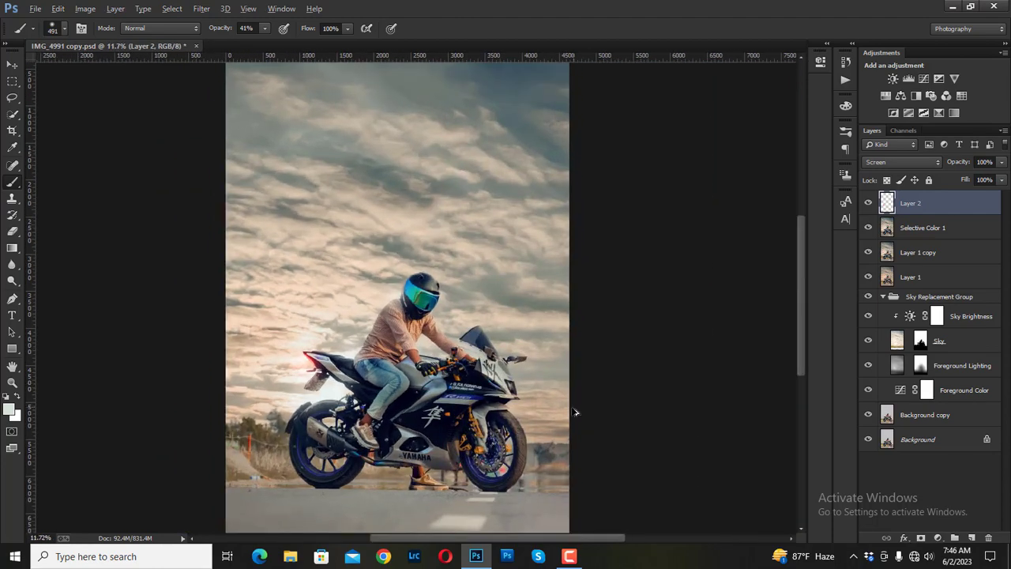
scroll(608, 387, "up", 1)
scroll(600, 411, "up", 1)
left_click(480, 406)
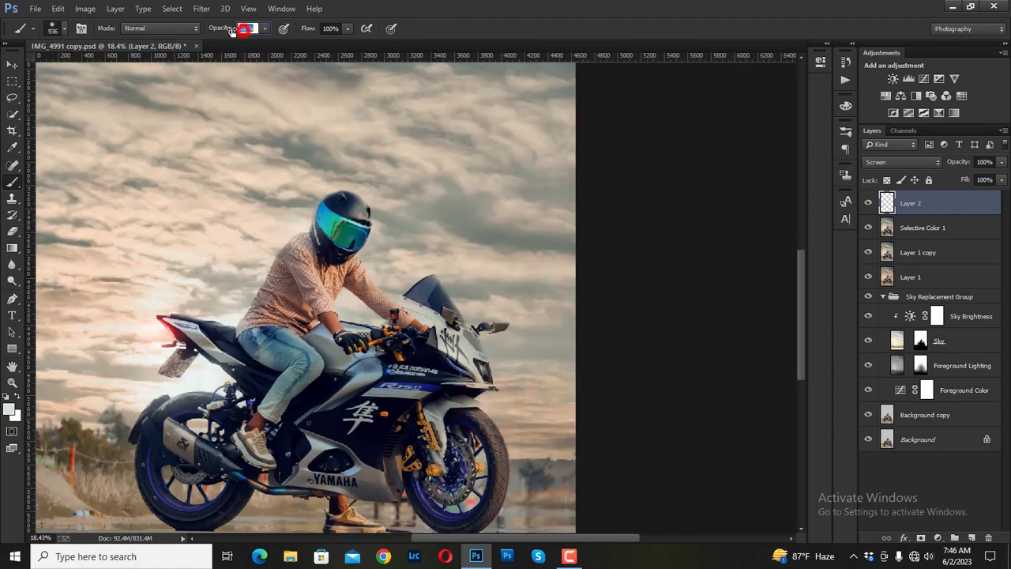
left_click(514, 419)
left_click(547, 414)
left_click(537, 433)
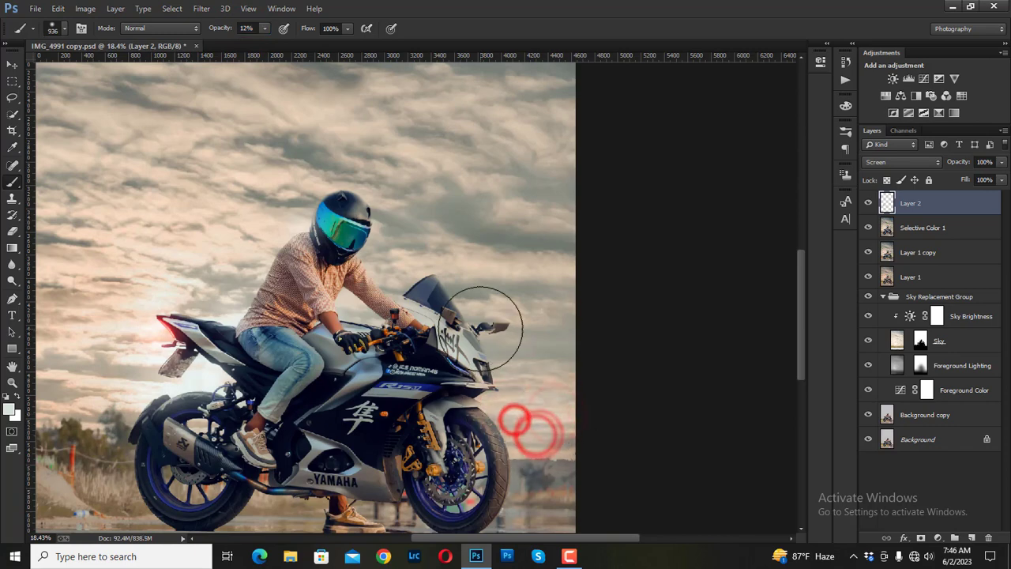
left_click(923, 227, "ctrl")
left_click(927, 253, "ctrl")
Step: Merge the three selected layers into Layer 2 and toggle its visibility to compare
right_click(926, 252)
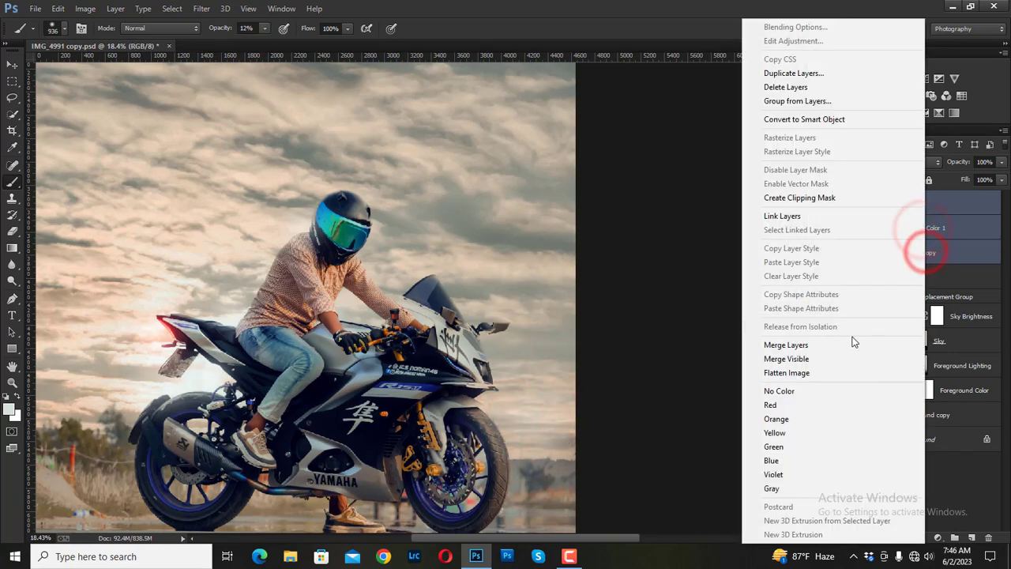
left_click(826, 343)
scroll(259, 223, "down", 2)
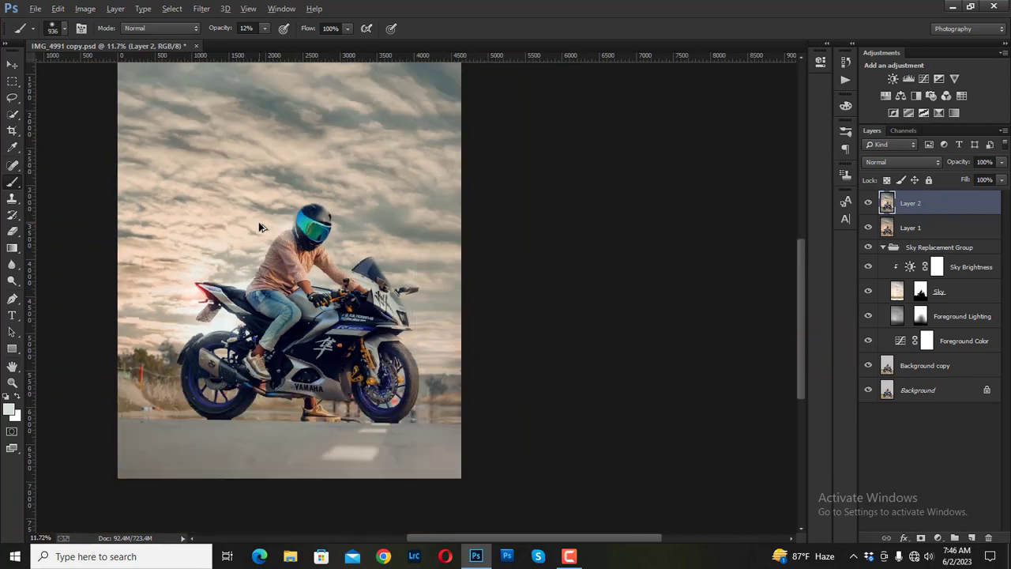
left_click(867, 204)
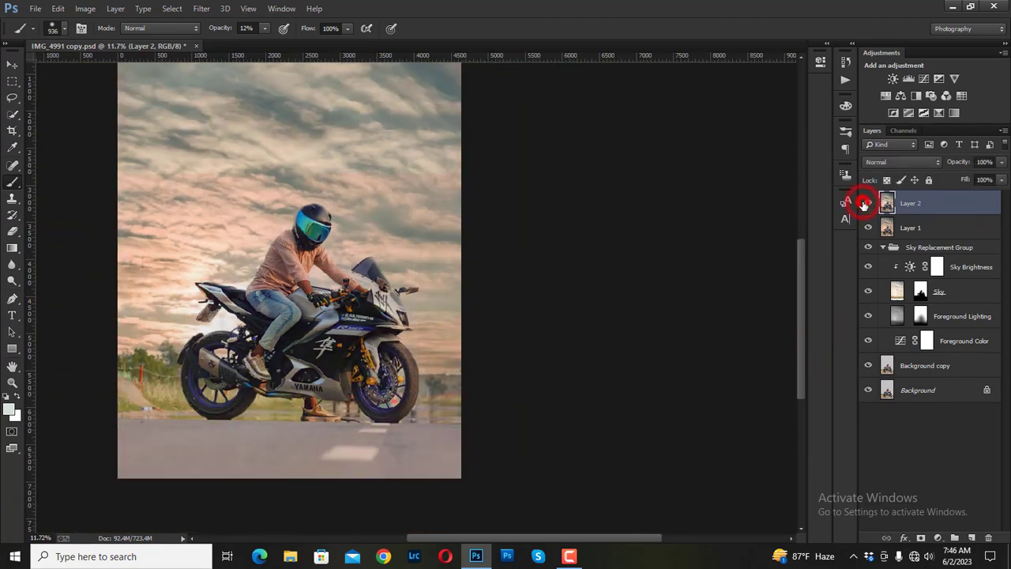
left_click(867, 204)
left_click(12, 64)
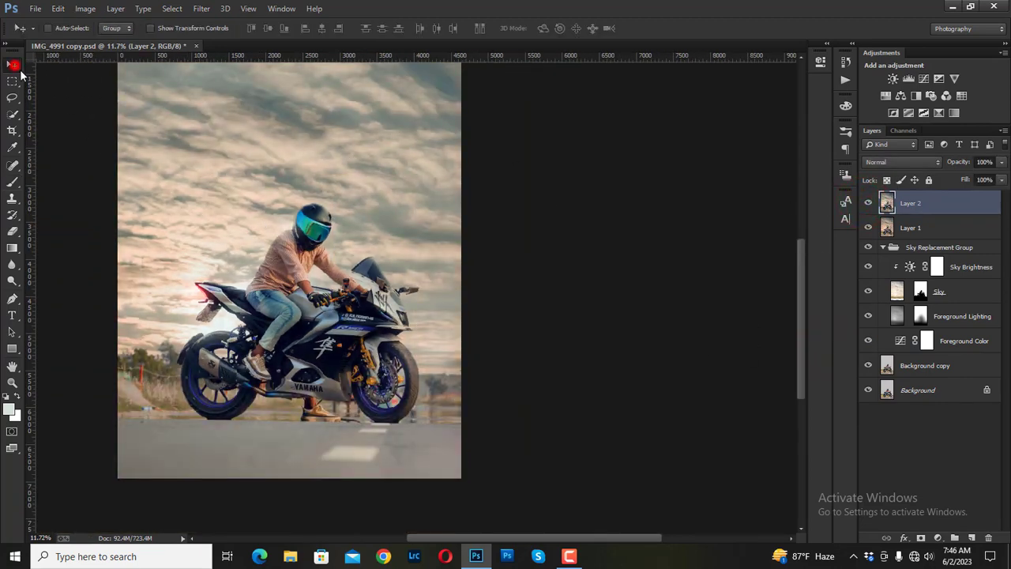
key("ctrl+0")
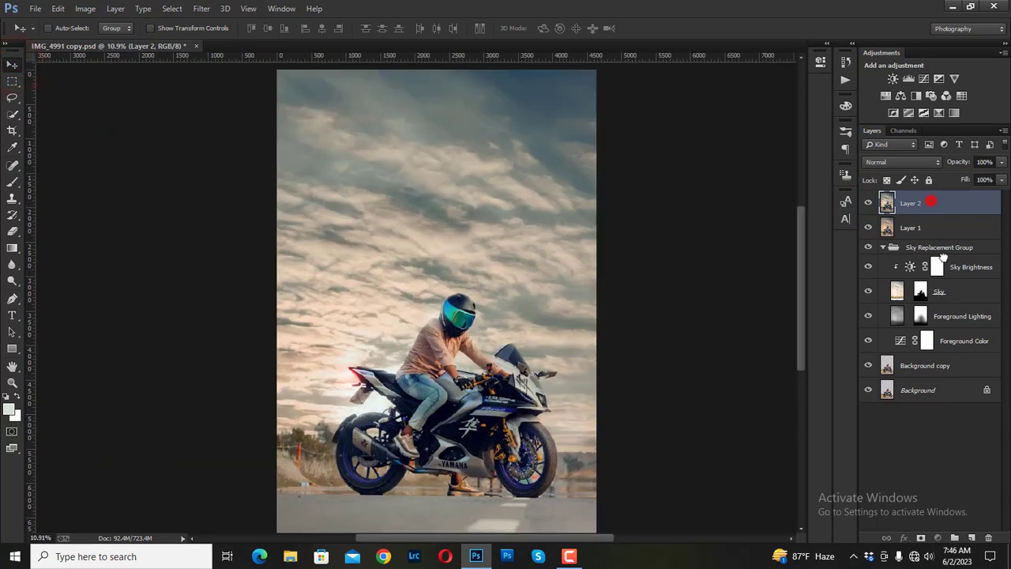
Step: Duplicate Layer 2 and add a Photo Filter adjustment using a Warming Filter preset (81)
left_click_drag(943, 256, 971, 537)
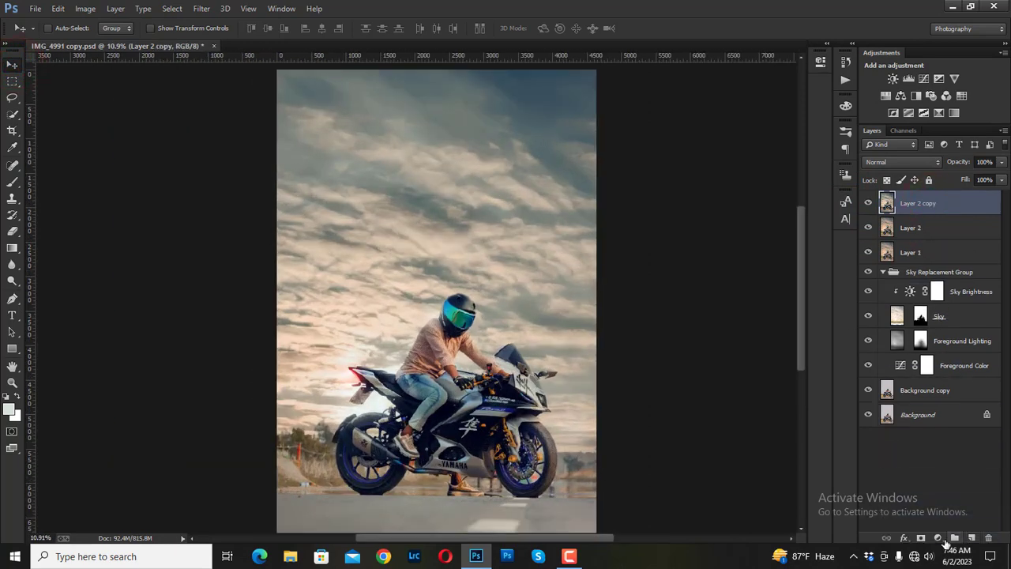
left_click(937, 538)
left_click(938, 427)
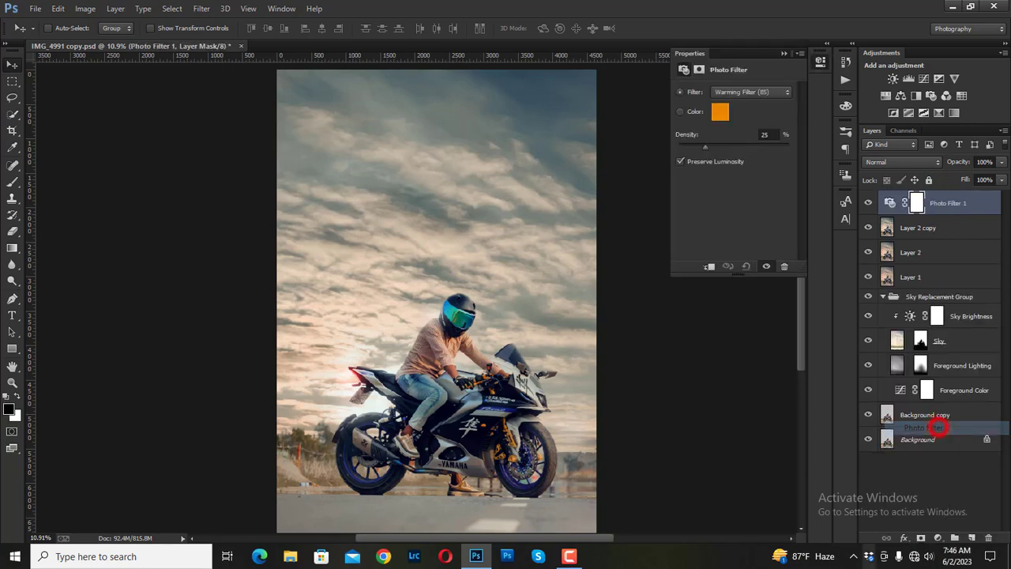
left_click(761, 93)
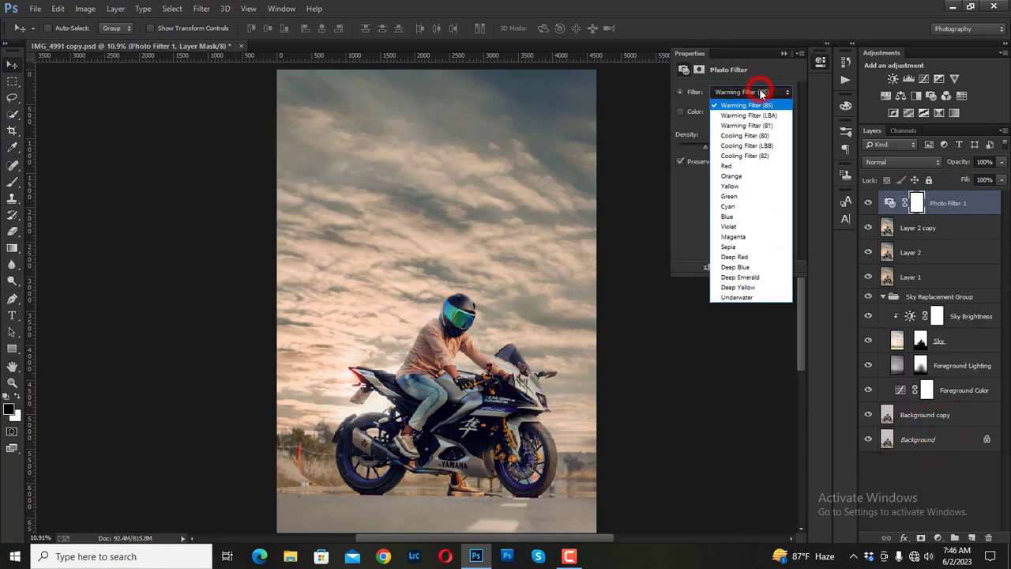
left_click(754, 103)
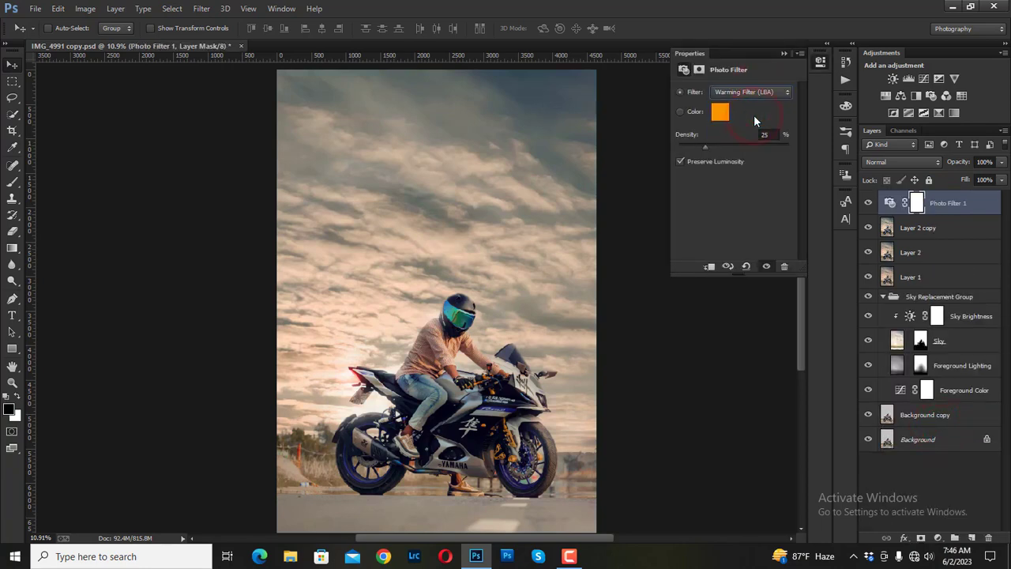
key("Down")
left_click(781, 55)
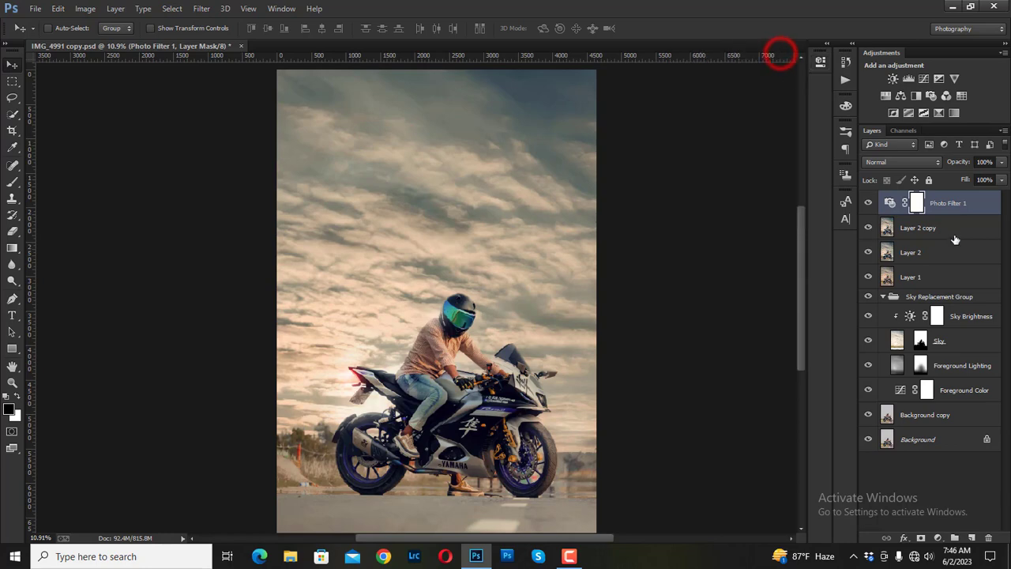
Step: Merge the Photo Filter adjustment into Layer 2 copy
right_click(946, 224)
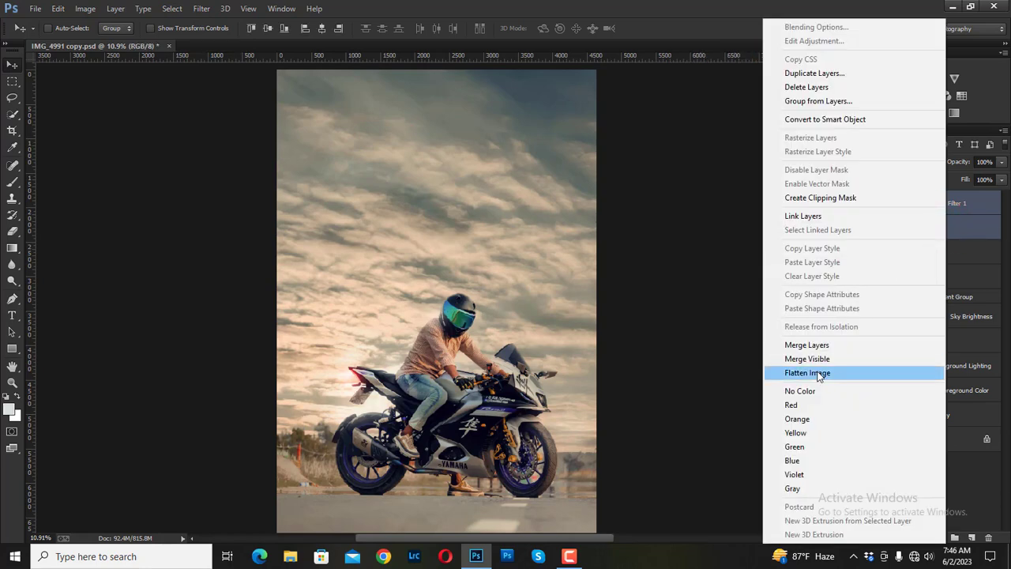
left_click(814, 345)
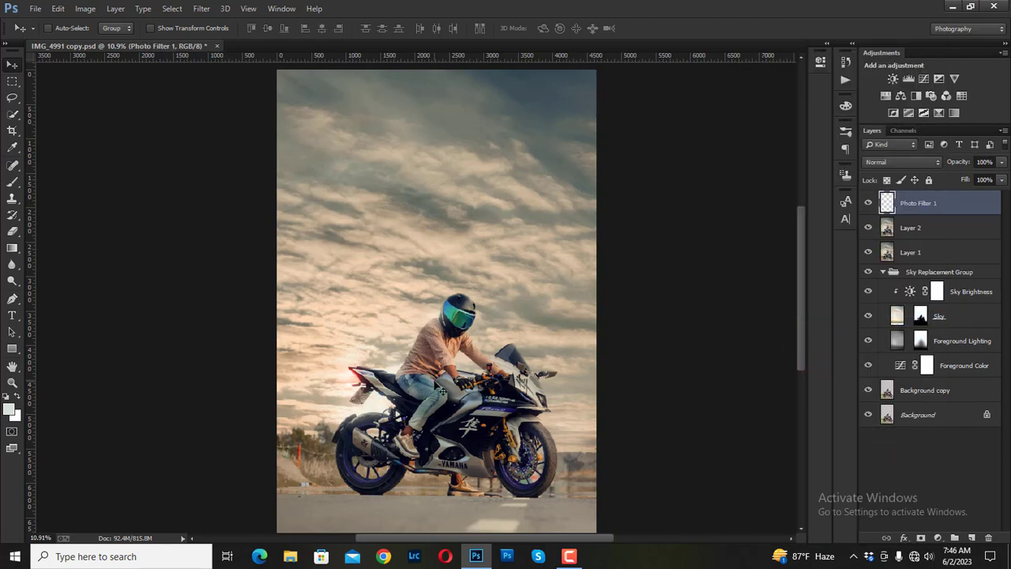
scroll(427, 385, "up", 5)
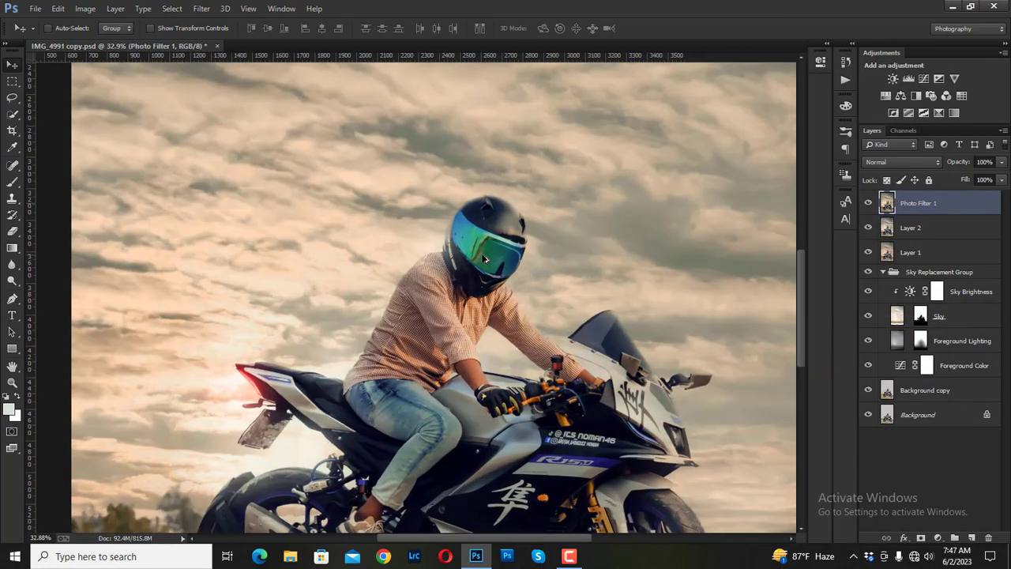
scroll(605, 264, "down", 2)
scroll(606, 265, "down", 3)
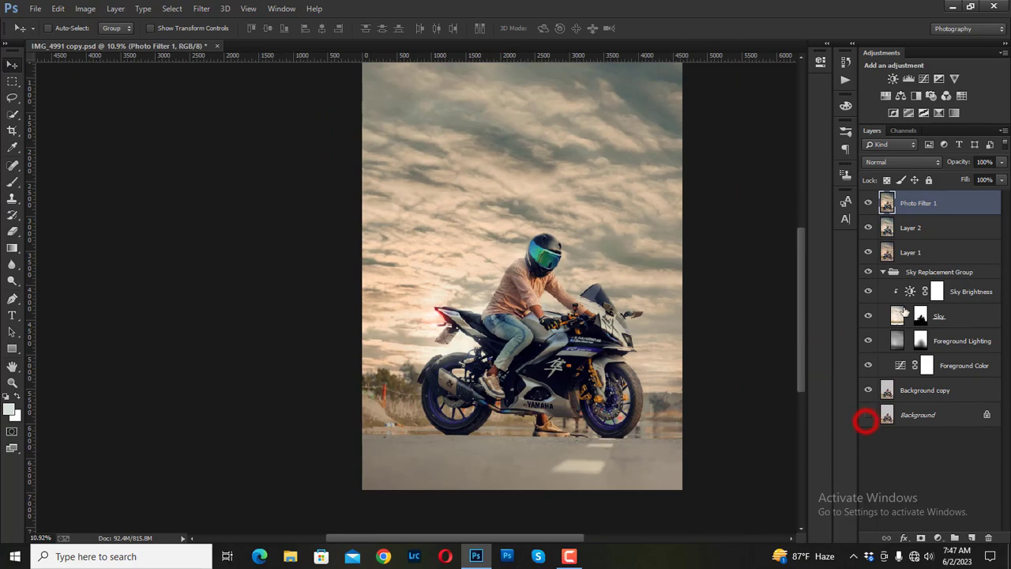
Step: Merge all visible layers into one and toggle it on and off to compare with the original
right_click(922, 204)
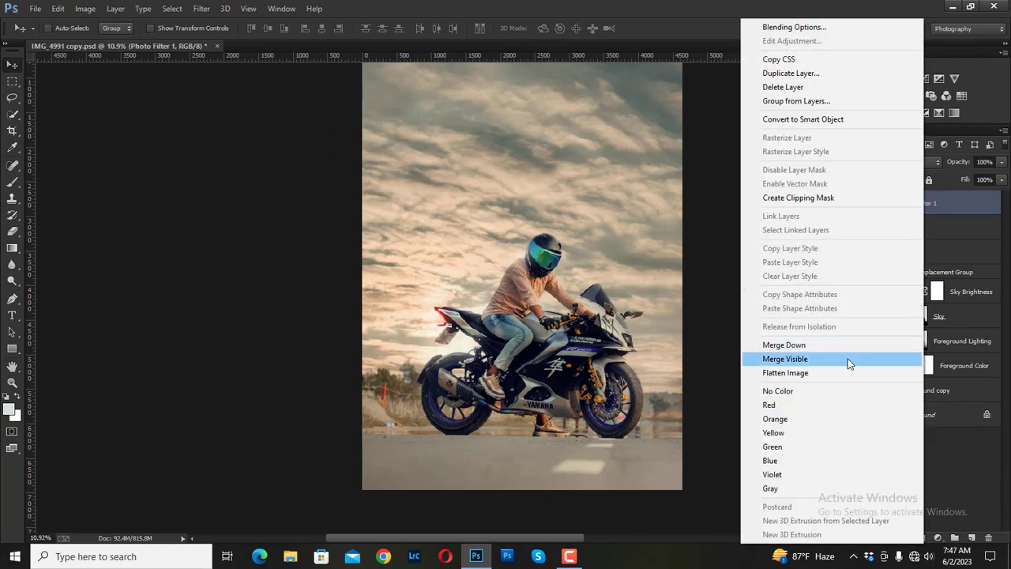
left_click(847, 358)
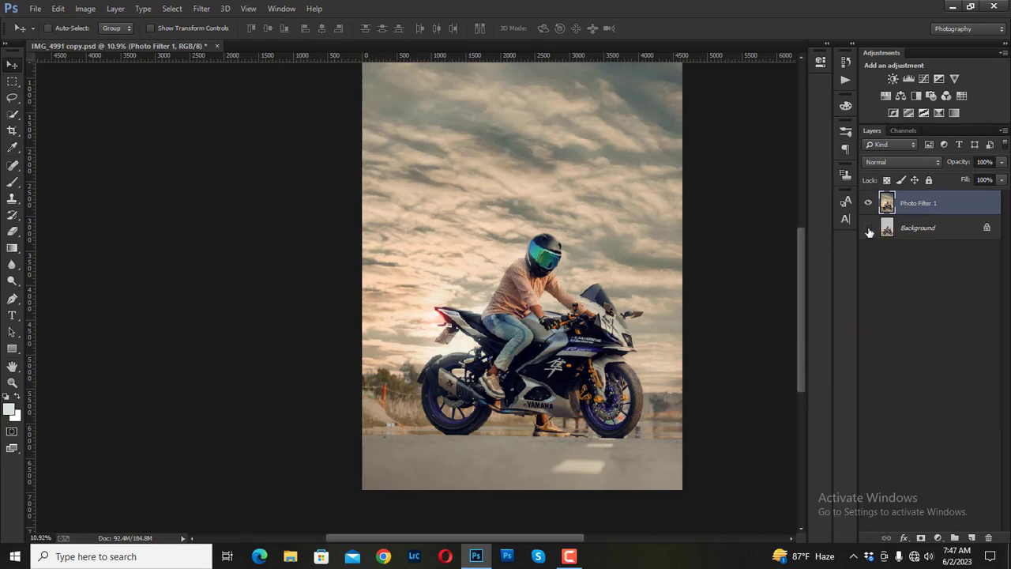
left_click(868, 203)
left_click(868, 204)
left_click(868, 204)
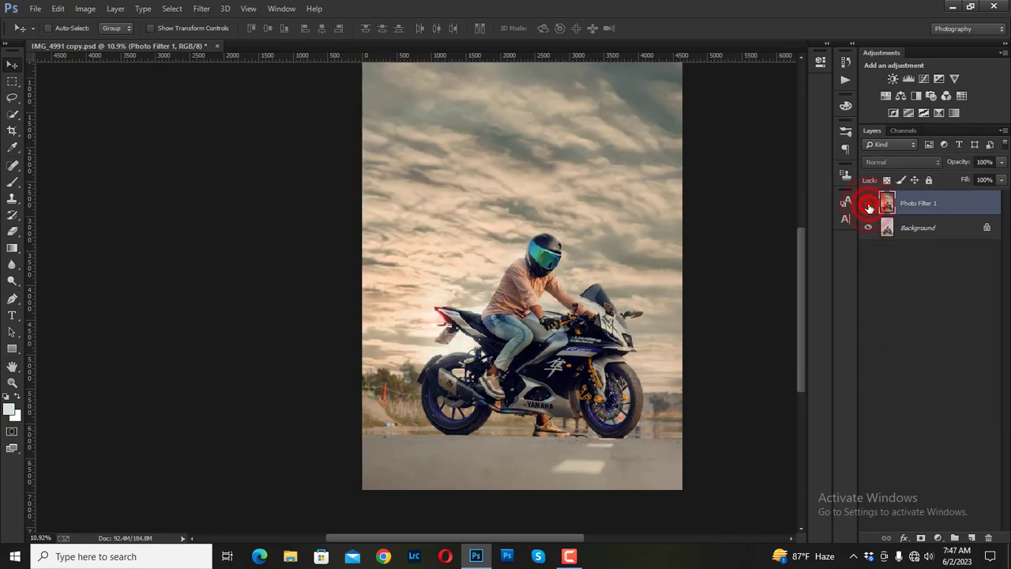
left_click(868, 204)
left_click(868, 204)
left_click(868, 204)
scroll(545, 343, "up", 1)
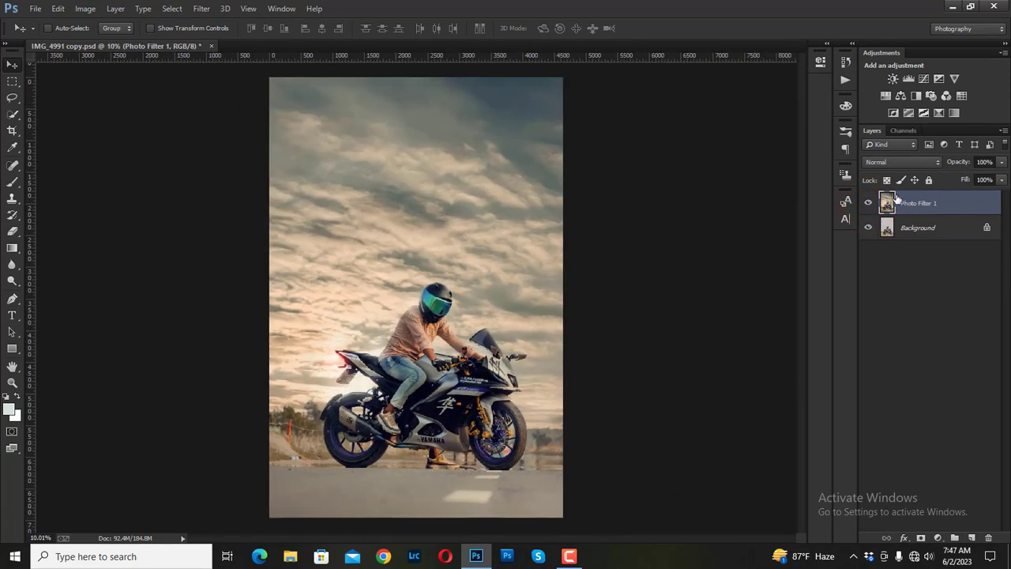
left_click(868, 203)
left_click(868, 204)
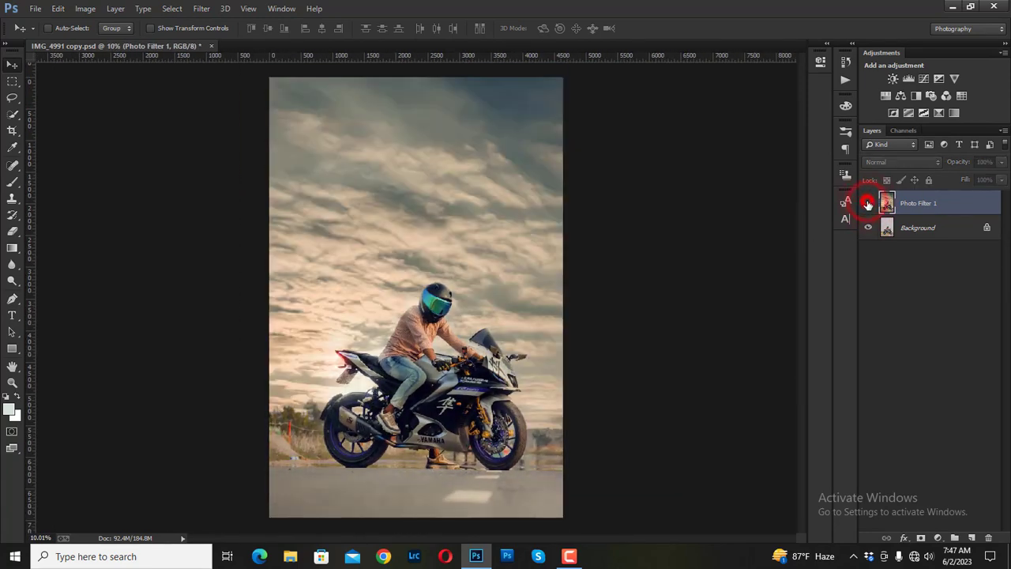
left_click(868, 203)
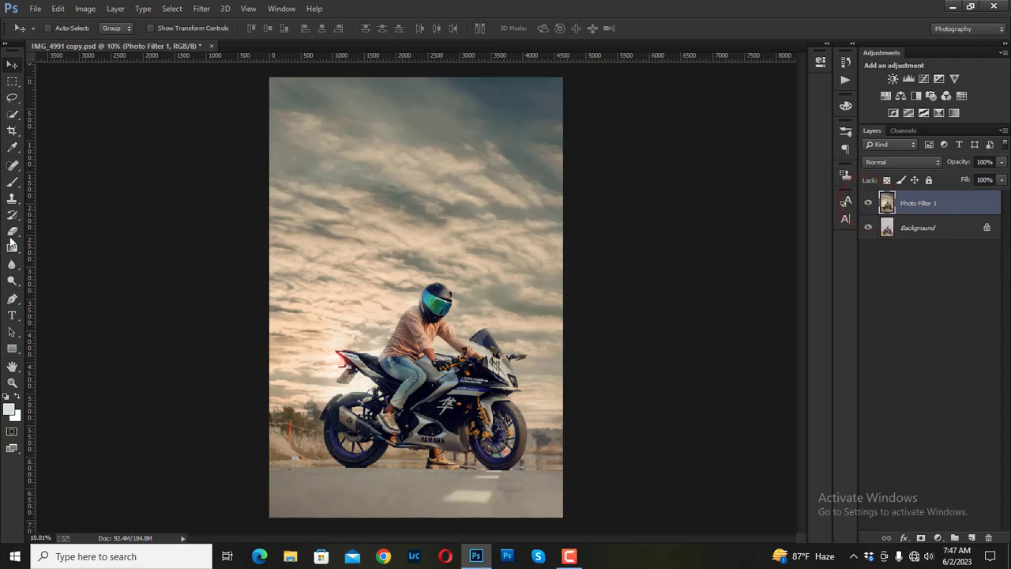
Step: Paint out the roadside bottle behind the rear wheel with the Spot Healing Brush
left_click(12, 165)
scroll(308, 481, "up", 10)
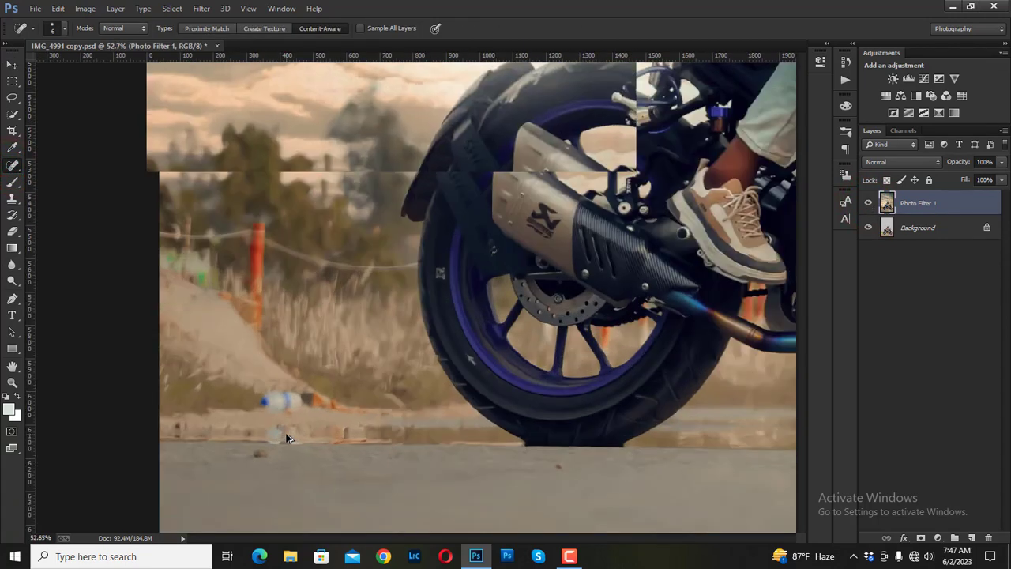
left_click_drag(272, 399, 333, 401)
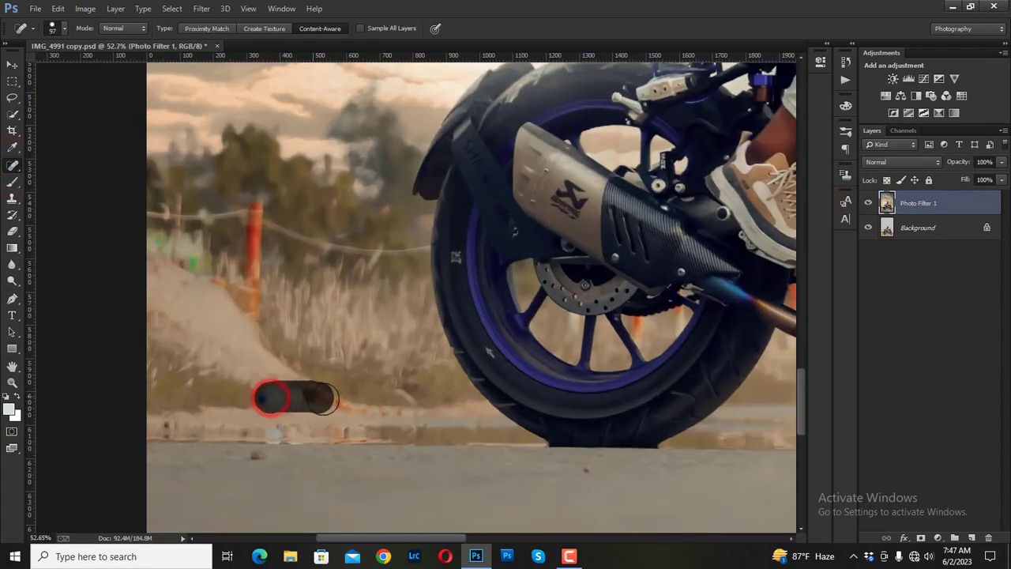
scroll(354, 391, "down", 1)
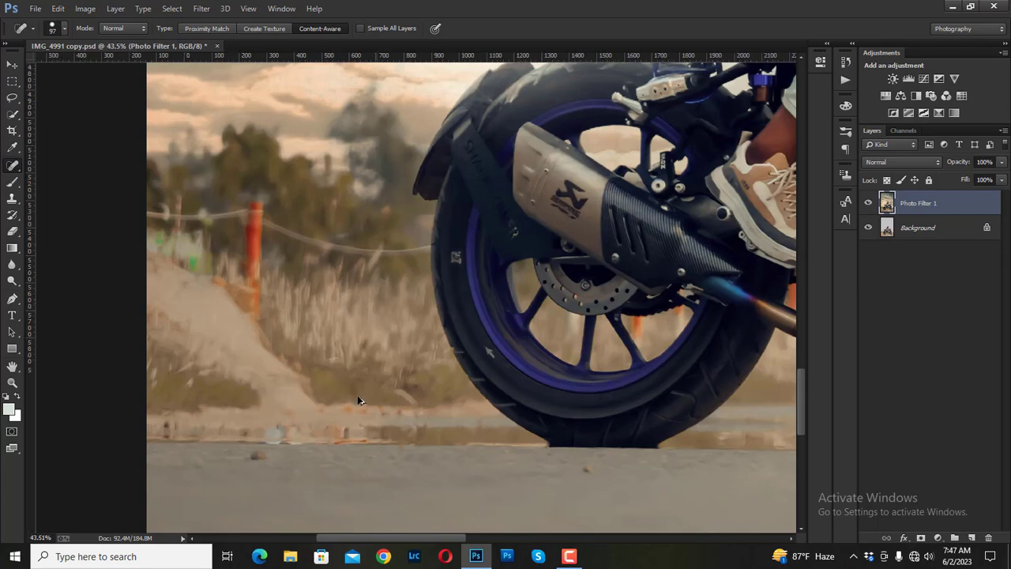
scroll(357, 397, "down", 3)
scroll(357, 397, "down", 1)
scroll(424, 414, "down", 2)
scroll(425, 413, "down", 1)
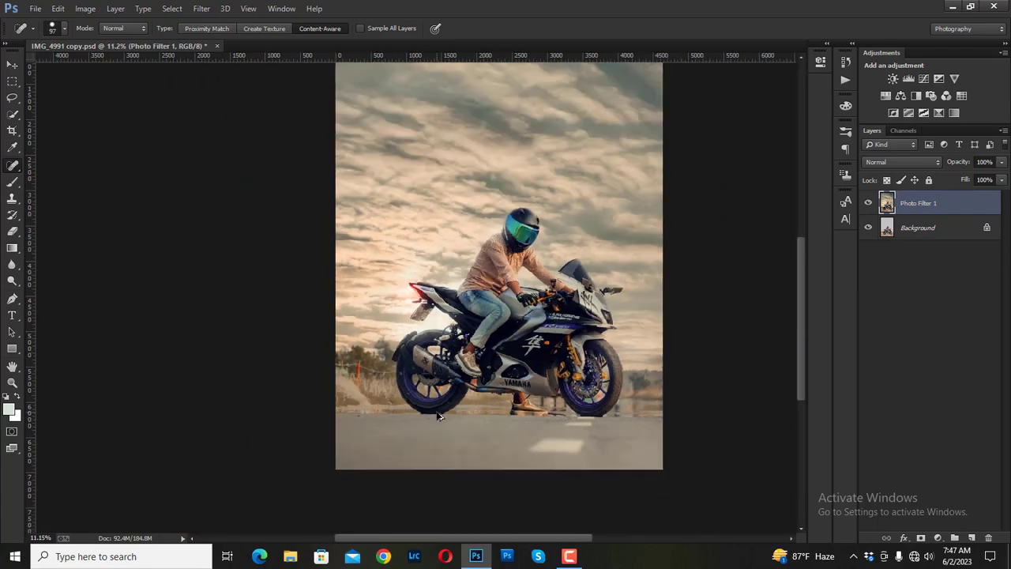
scroll(424, 414, "down", 1)
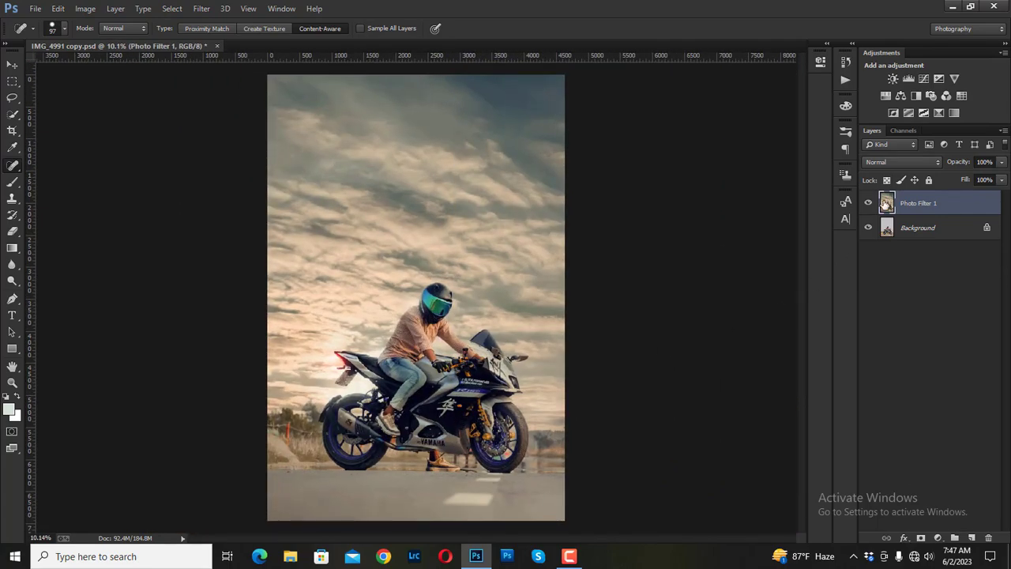
Step: Toggle the edited layer's visibility to compare the result against the original photo
left_click(867, 203)
left_click(867, 203)
left_click(866, 203)
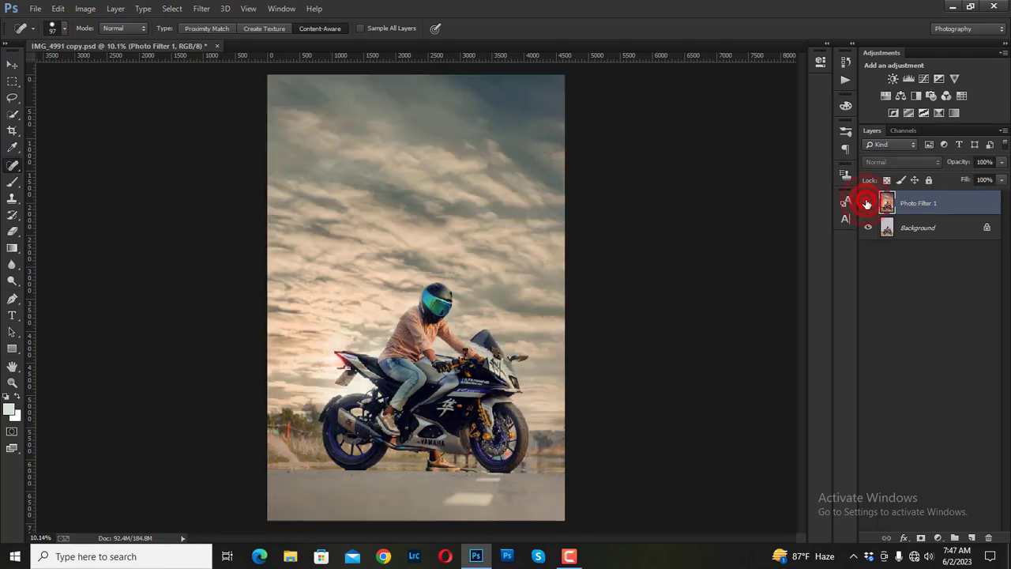
left_click(866, 203)
left_click(867, 203)
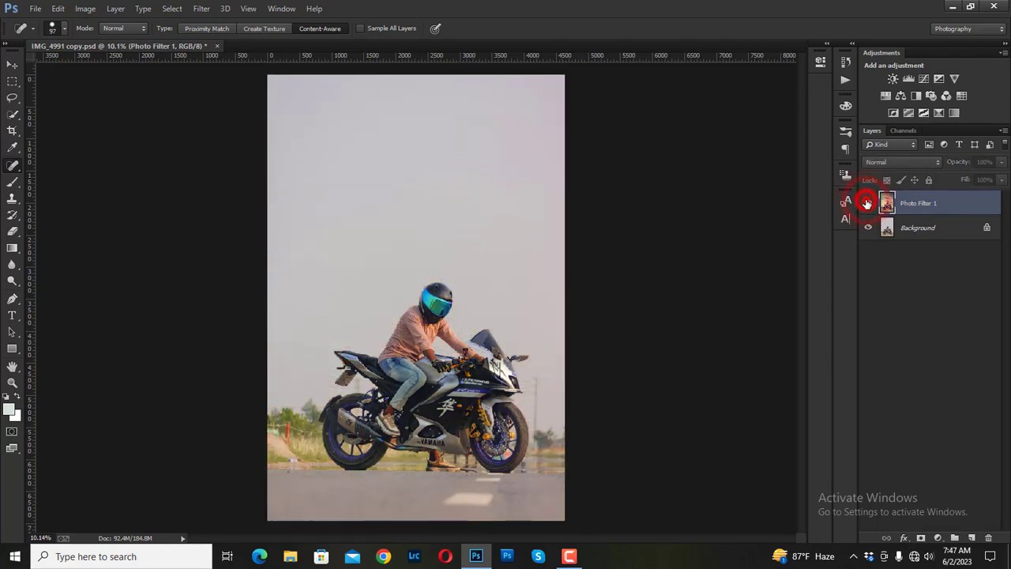
left_click(867, 203)
scroll(469, 271, "up", 1)
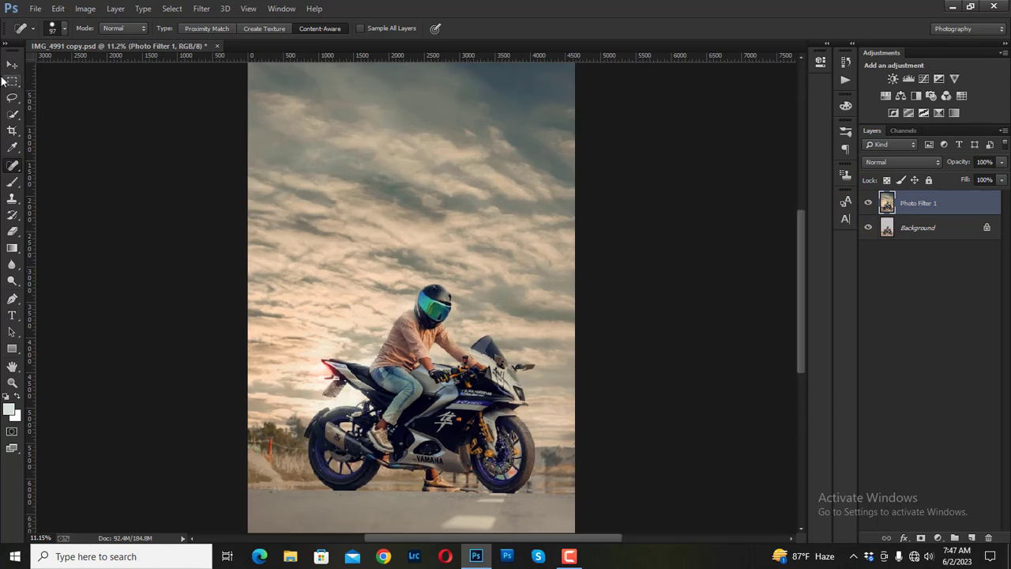
left_click(12, 65)
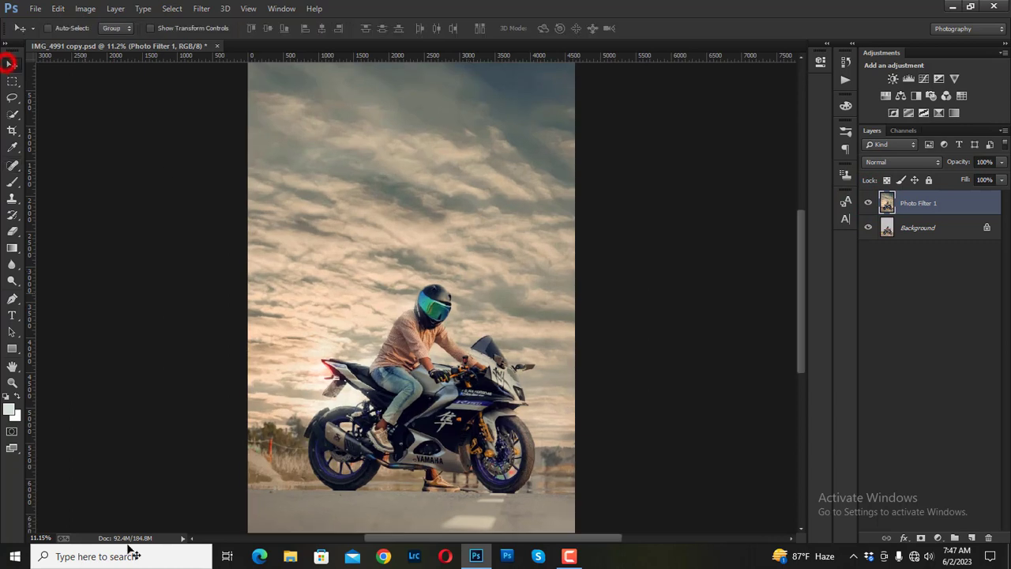
left_click(568, 556)
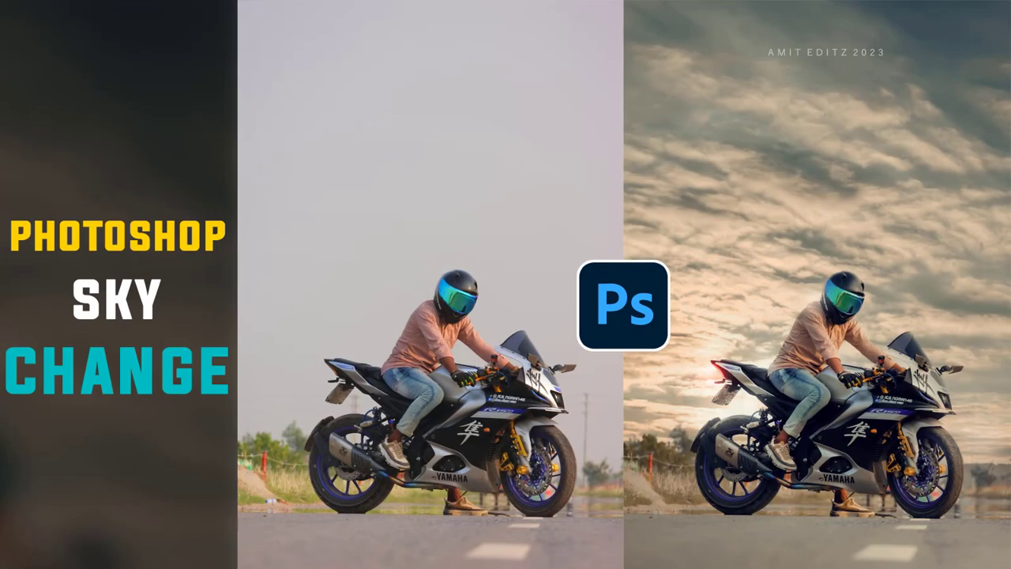